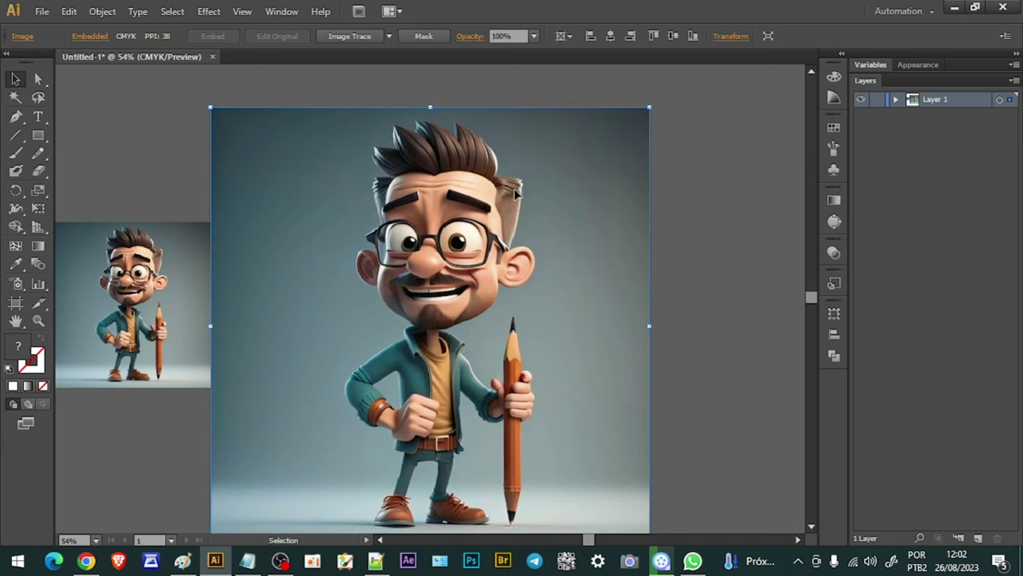
- Fade the reference photo to 60% opacity, lock it, and add a new Layer 2
{"action": "type", "text": "60"}
{"action": "key", "text": "Return"}
{"action": "key", "text": "ctrl+shift+a"}
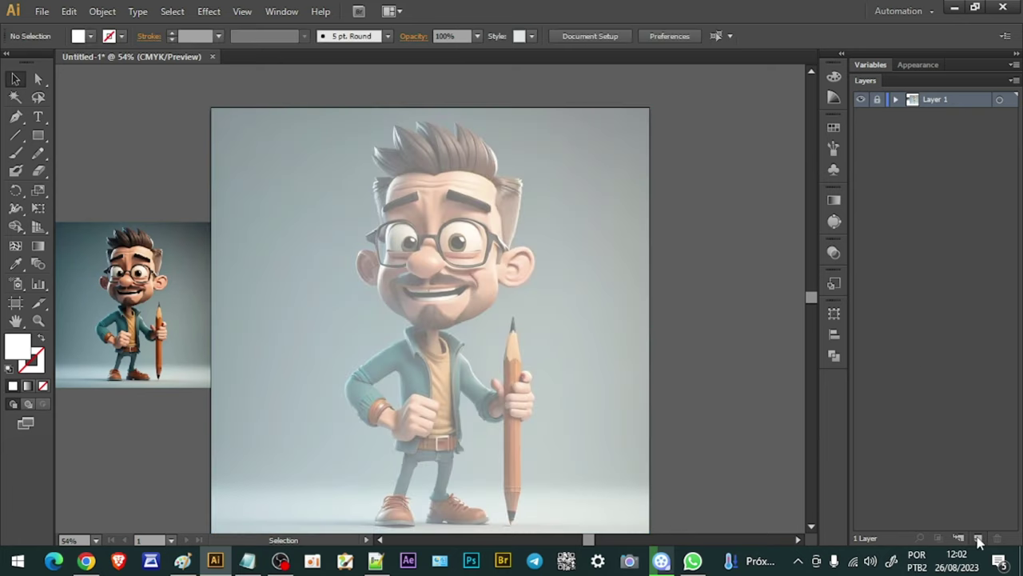
{"action": "left_click", "coordinate": [978, 538]}
- Set the Calligraphic Brush to 3 pt with pressure variation of 3 pt and fill None
{"action": "left_click", "coordinate": [387, 36]}
{"action": "double_click", "coordinate": [302, 69]}
{"action": "key", "text": "Tab"}
{"action": "type", "text": "3"}
{"action": "key", "text": "Tab"}
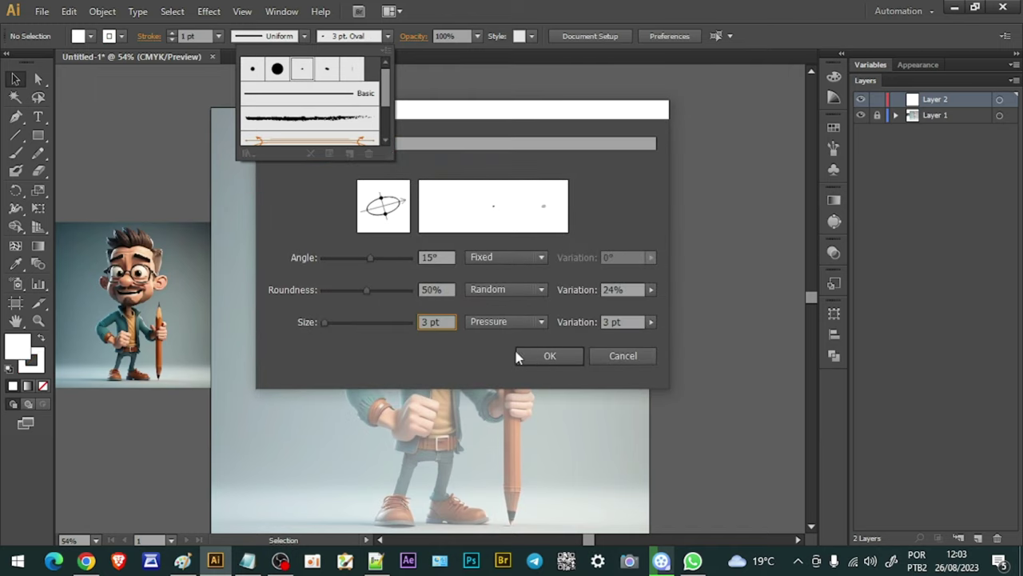
{"action": "left_click", "coordinate": [550, 355]}
{"action": "left_click", "coordinate": [90, 36]}
{"action": "left_click", "coordinate": [12, 62]}
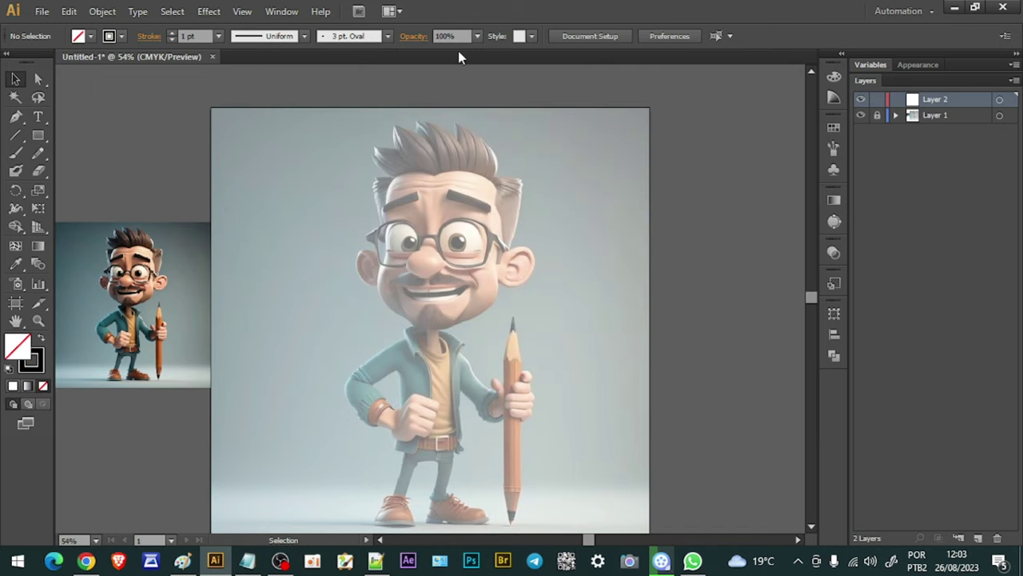
- Ink the glasses lenses, nose bridge and eye area with black brush strokes
{"action": "scroll", "coordinate": [417, 195], "scroll_direction": "up", "scroll_amount": 5}
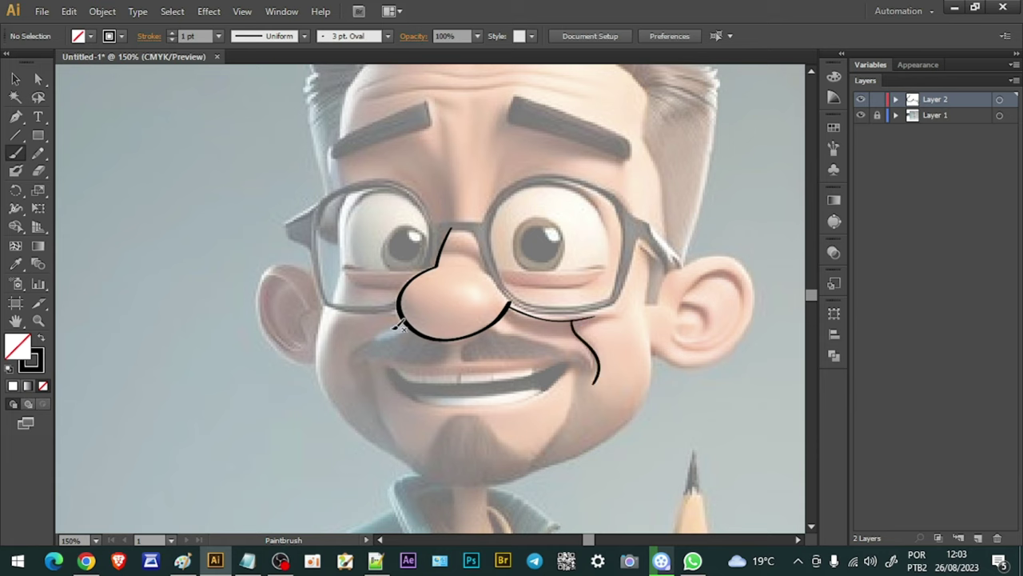
{"action": "left_click_drag", "start_coordinate": [331, 293], "coordinate": [396, 302]}
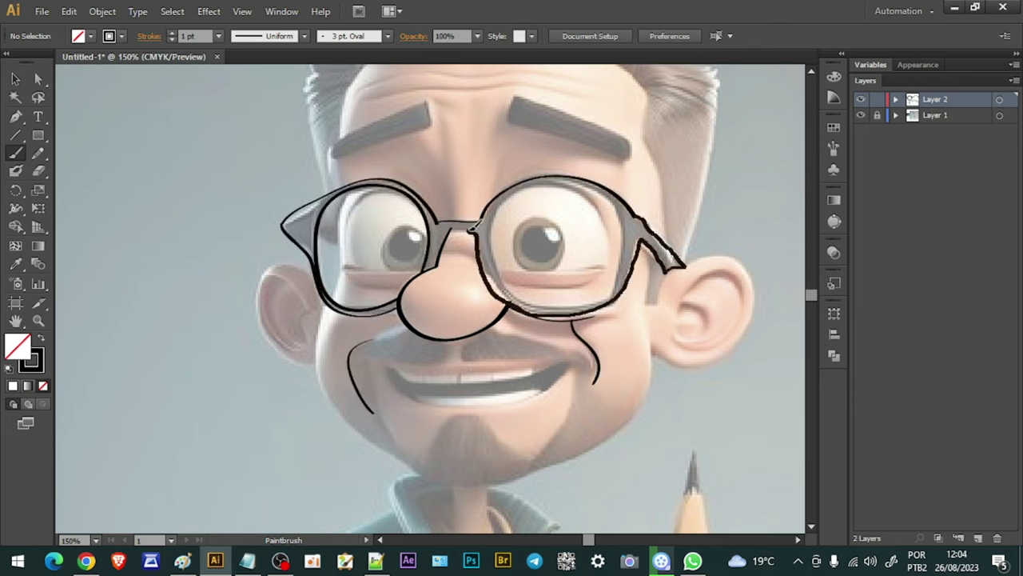
{"action": "left_click_drag", "start_coordinate": [473, 228], "coordinate": [431, 272]}
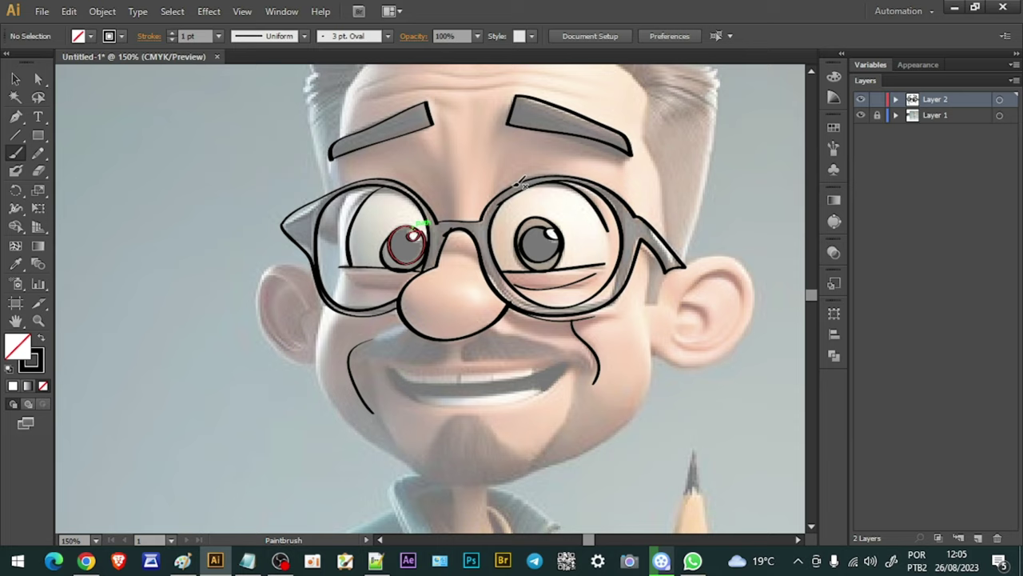
{"action": "scroll", "coordinate": [480, 208], "scroll_direction": "up", "scroll_amount": 5}
{"action": "left_click_drag", "start_coordinate": [346, 344], "coordinate": [707, 415]}
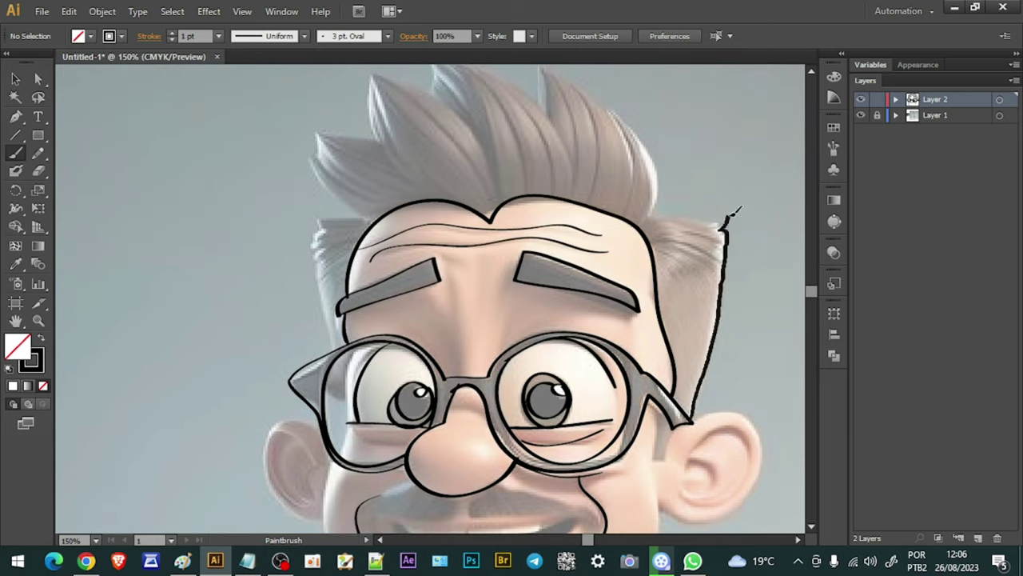
{"action": "scroll", "coordinate": [639, 360], "scroll_direction": "up", "scroll_amount": 4}
{"action": "mouse_move", "coordinate": [564, 319]}
{"action": "left_mouse_down"}
{"action": "mouse_move", "coordinate": [440, 190]}
{"action": "mouse_move", "coordinate": [338, 264]}
{"action": "left_mouse_up"}
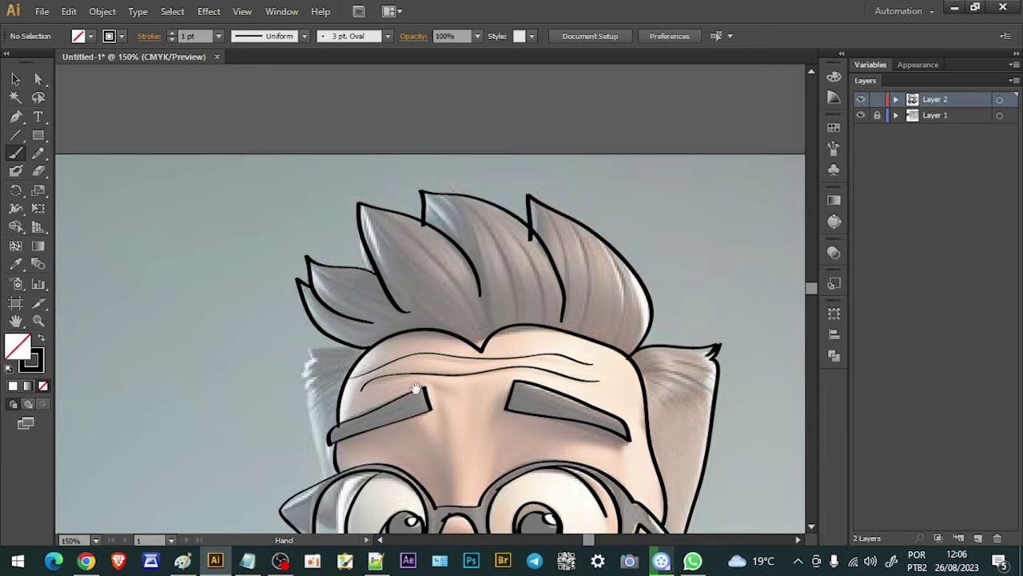
- Trace the left side of the head, the cheek, and both ears with inner-ear details
{"action": "left_click_drag", "start_coordinate": [416, 390], "coordinate": [529, 213]}
{"action": "left_click_drag", "start_coordinate": [416, 174], "coordinate": [444, 302]}
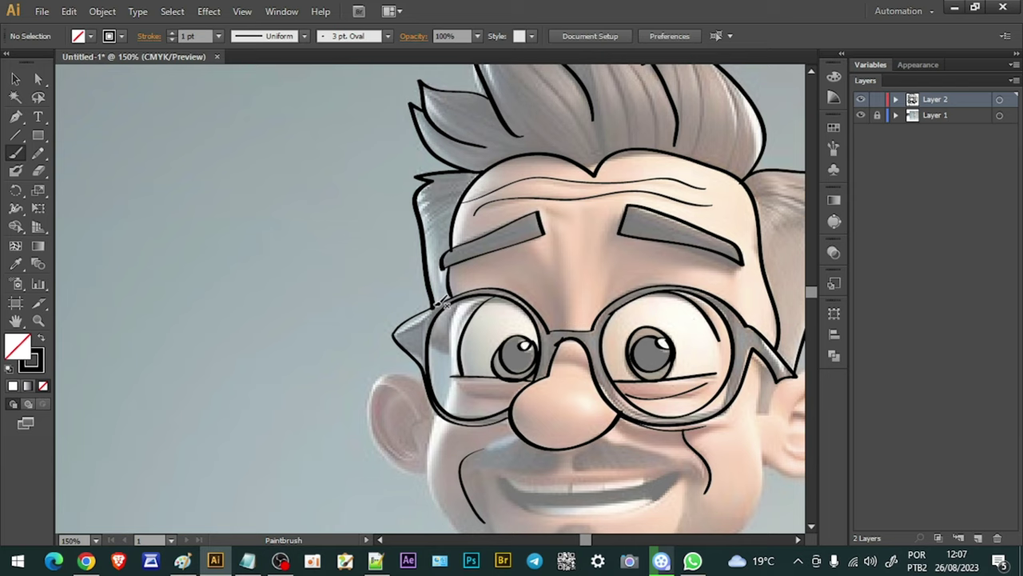
{"action": "left_click_drag", "start_coordinate": [440, 302], "coordinate": [424, 134]}
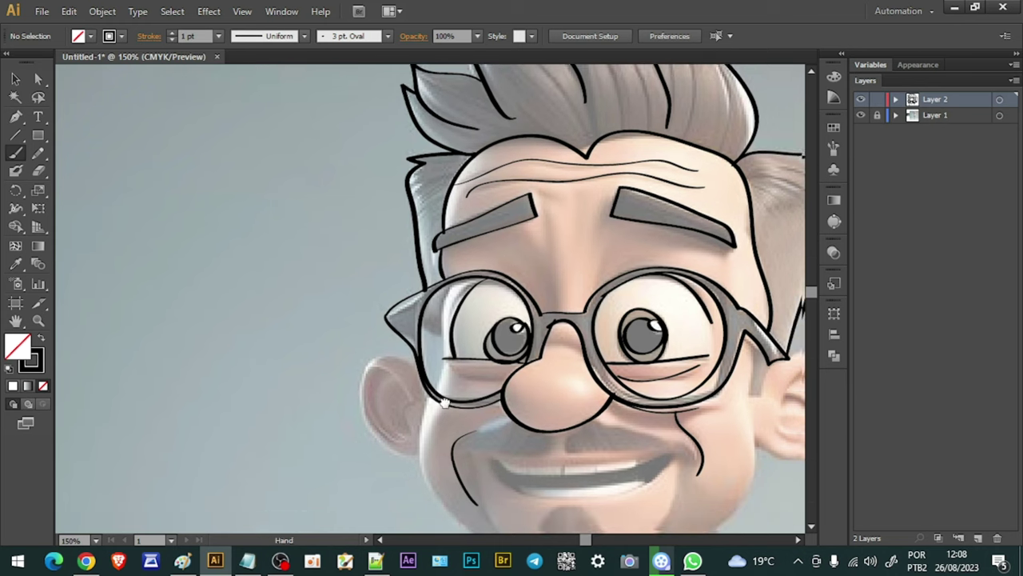
{"action": "left_click_drag", "start_coordinate": [397, 209], "coordinate": [400, 306]}
{"action": "mouse_move", "coordinate": [397, 235]}
{"action": "left_mouse_down"}
{"action": "mouse_move", "coordinate": [381, 279]}
{"action": "mouse_move", "coordinate": [734, 279]}
{"action": "left_mouse_up"}
{"action": "key", "text": "ctrl+z"}
{"action": "scroll", "coordinate": [480, 320], "scroll_direction": "right", "scroll_amount": 3}
{"action": "left_click_drag", "start_coordinate": [224, 295], "coordinate": [237, 331]}
{"action": "left_click_drag", "start_coordinate": [557, 248], "coordinate": [596, 303]}
{"action": "left_click_drag", "start_coordinate": [611, 240], "coordinate": [632, 282]}
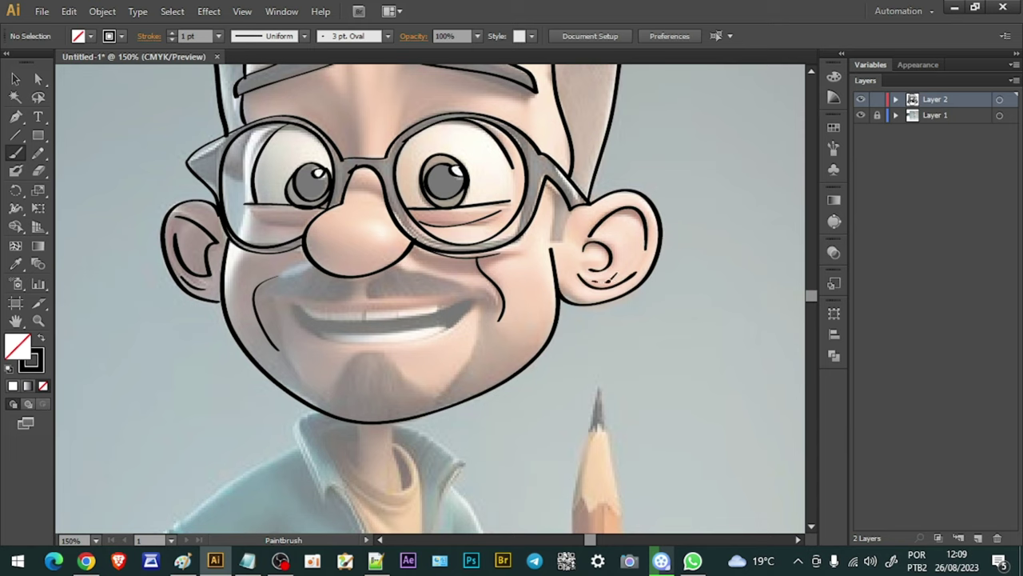
- Outline the beard around the smiling mouth
{"action": "scroll", "coordinate": [608, 276], "scroll_direction": "up", "scroll_amount": 3}
{"action": "scroll", "coordinate": [429, 294], "scroll_direction": "down", "scroll_amount": 1}
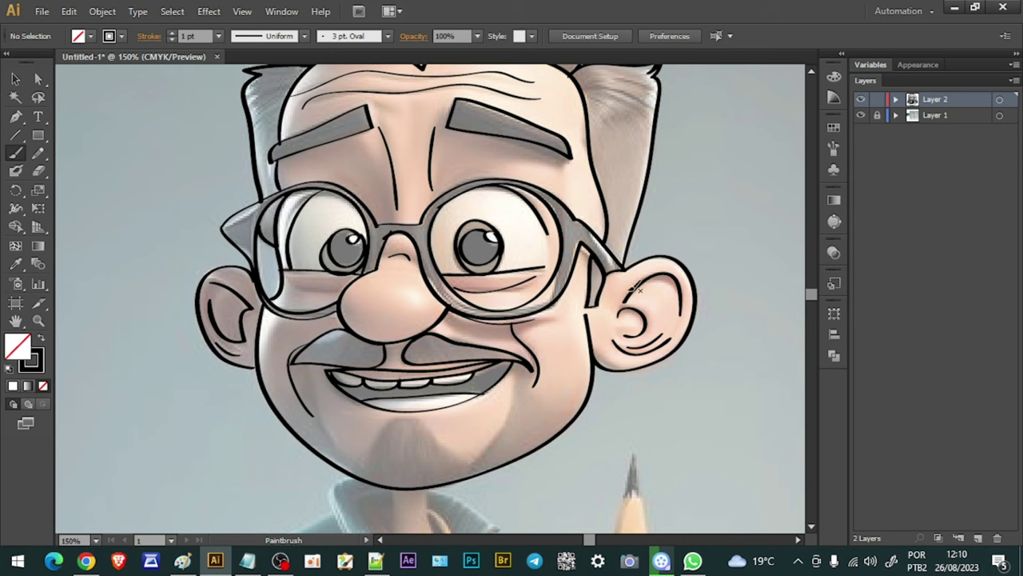
{"action": "scroll", "coordinate": [637, 289], "scroll_direction": "down", "scroll_amount": 5}
{"action": "left_click_drag", "start_coordinate": [560, 171], "coordinate": [343, 223]}
- Outline the jacket lapels, shoulder, arm, cuff and fist, and the jacket bottom
{"action": "scroll", "coordinate": [361, 228], "scroll_direction": "down", "scroll_amount": 3}
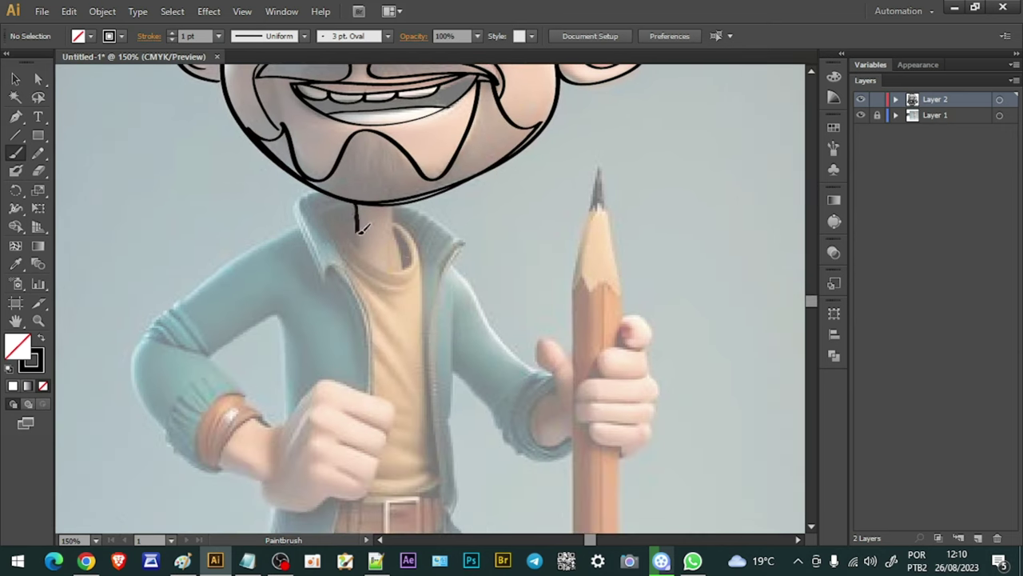
{"action": "left_click_drag", "start_coordinate": [301, 195], "coordinate": [368, 388]}
{"action": "left_click_drag", "start_coordinate": [405, 203], "coordinate": [443, 500]}
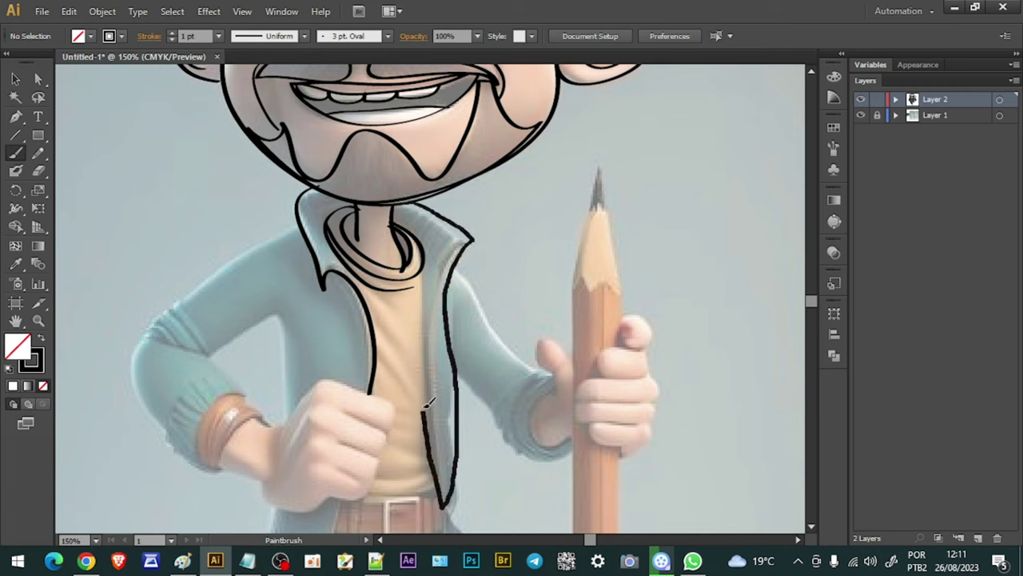
{"action": "scroll", "coordinate": [296, 410], "scroll_direction": "down", "scroll_amount": 3}
{"action": "mouse_move", "coordinate": [424, 122]}
{"action": "left_mouse_down"}
{"action": "mouse_move", "coordinate": [362, 234]}
{"action": "mouse_move", "coordinate": [414, 316]}
{"action": "left_mouse_up"}
{"action": "left_click_drag", "start_coordinate": [313, 237], "coordinate": [284, 214]}
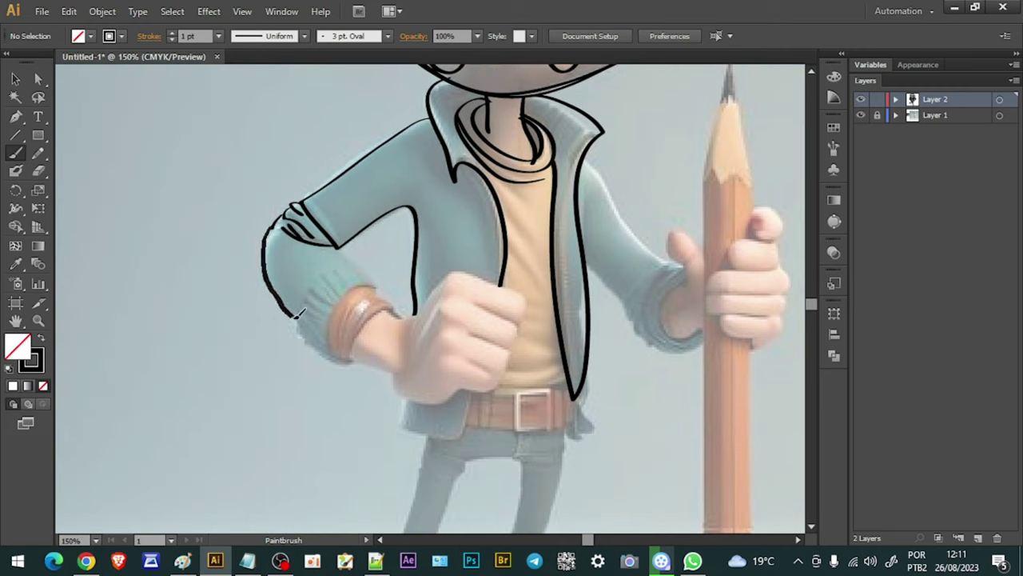
{"action": "mouse_move", "coordinate": [392, 297]}
{"action": "left_mouse_down"}
{"action": "mouse_move", "coordinate": [340, 360]}
{"action": "mouse_move", "coordinate": [480, 332]}
{"action": "left_mouse_up"}
{"action": "left_click_drag", "start_coordinate": [397, 404], "coordinate": [400, 420]}
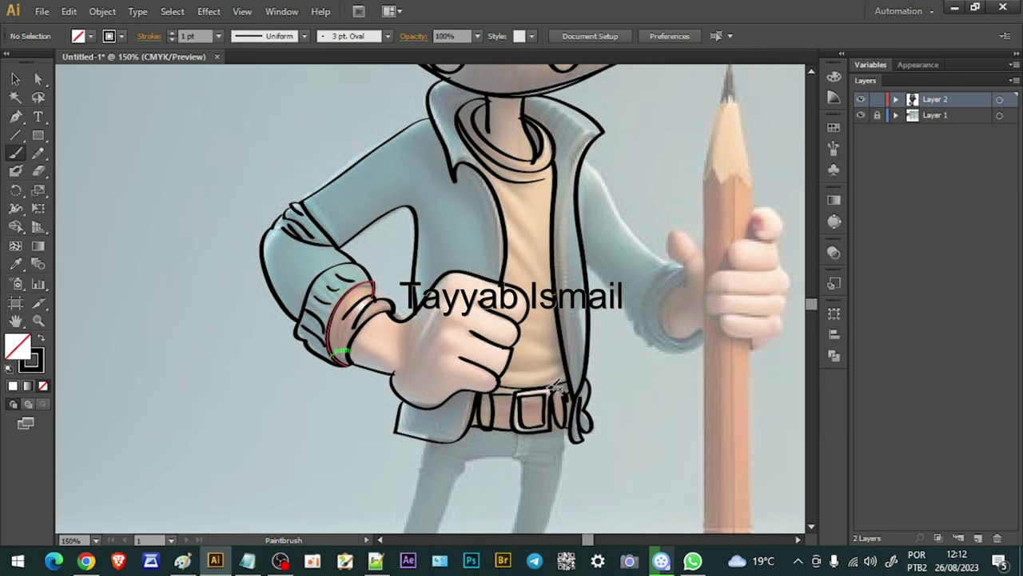
- Trace the legs and both shoes, including soles, toe and heel curve
{"action": "scroll", "coordinate": [557, 389], "scroll_direction": "down", "scroll_amount": 5}
{"action": "left_click_drag", "start_coordinate": [480, 220], "coordinate": [424, 250]}
{"action": "left_click_drag", "start_coordinate": [324, 370], "coordinate": [410, 366]}
{"action": "left_click_drag", "start_coordinate": [505, 353], "coordinate": [554, 368]}
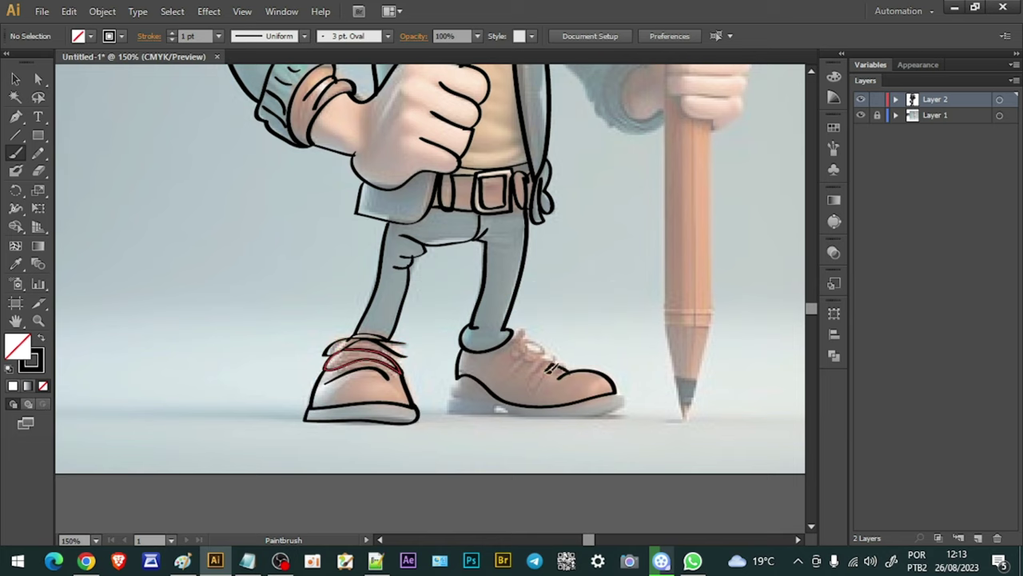
{"action": "left_click_drag", "start_coordinate": [449, 382], "coordinate": [502, 400]}
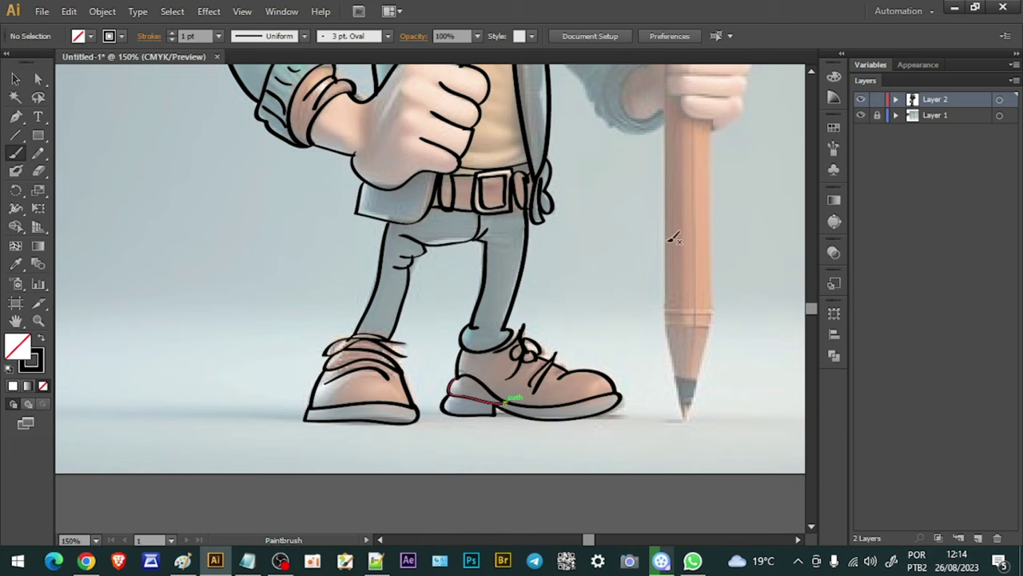
- Ink the pencil arm's cuff and sleeve, then the pencil tip, sides and ferrule band
{"action": "scroll", "coordinate": [674, 238], "scroll_direction": "up", "scroll_amount": 5}
{"action": "left_click_drag", "start_coordinate": [480, 352], "coordinate": [452, 372]}
{"action": "left_click_drag", "start_coordinate": [403, 288], "coordinate": [448, 344]}
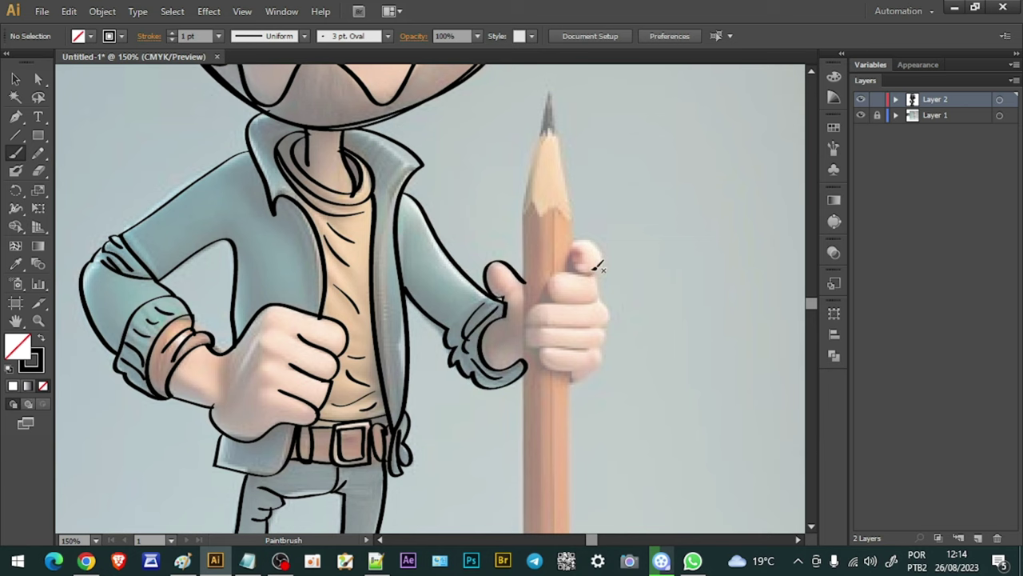
{"action": "left_click_drag", "start_coordinate": [558, 94], "coordinate": [569, 215]}
{"action": "scroll", "coordinate": [570, 216], "scroll_direction": "down", "scroll_amount": 5}
{"action": "left_click_drag", "start_coordinate": [430, 72], "coordinate": [428, 436]}
{"action": "mouse_move", "coordinate": [478, 236]}
{"action": "left_mouse_down"}
{"action": "mouse_move", "coordinate": [476, 436]}
{"action": "mouse_move", "coordinate": [481, 415]}
{"action": "left_mouse_up"}
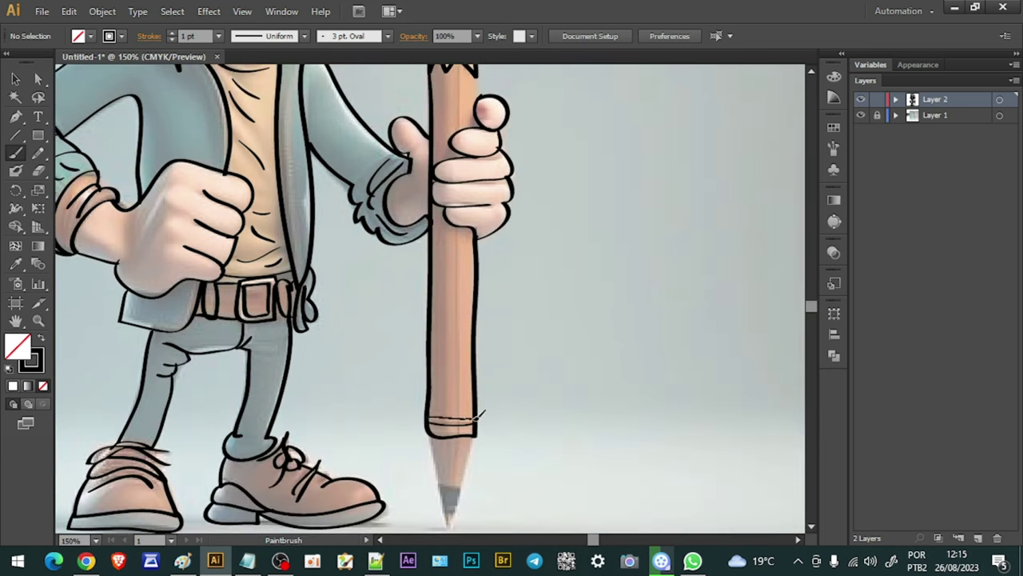
- With the reference hidden, fill the eyebrows, mustache and beard solid black
{"action": "scroll", "coordinate": [470, 483], "scroll_direction": "up", "scroll_amount": 5}
{"action": "key", "text": "ctrl+0"}
{"action": "left_click", "coordinate": [860, 115]}
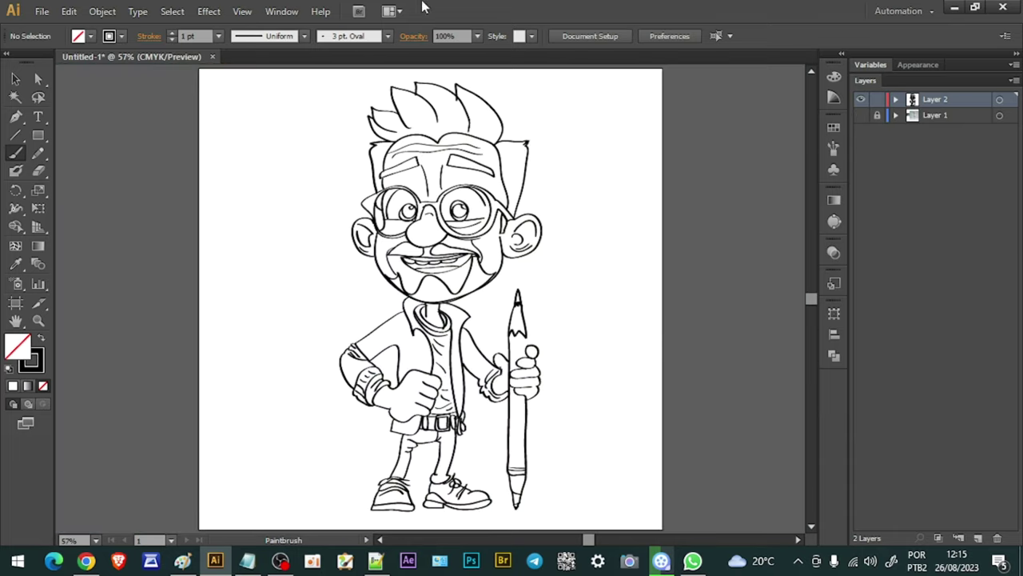
{"action": "key", "text": "a"}
{"action": "key", "text": "shift+x"}
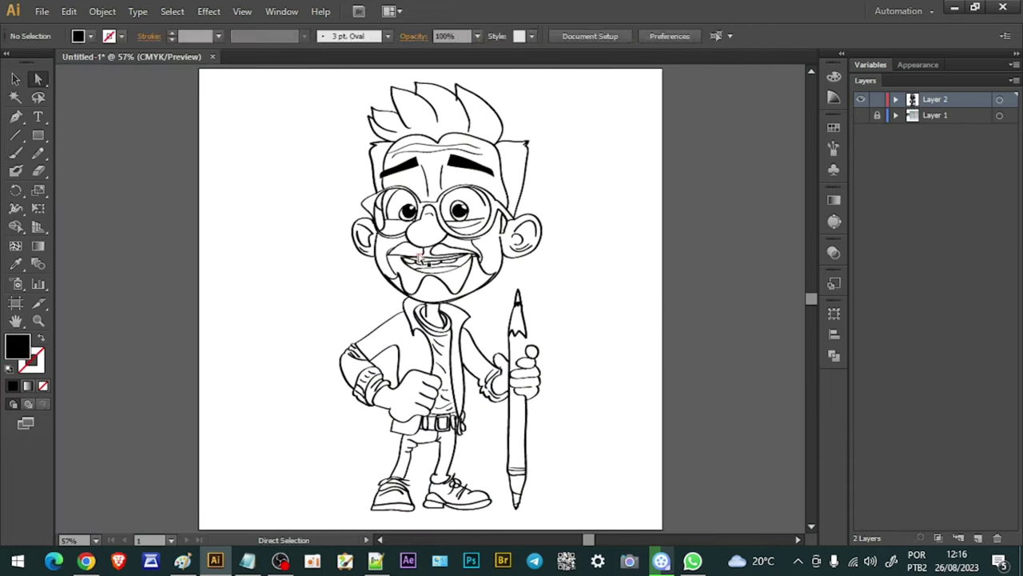
{"action": "left_click", "coordinate": [40, 340]}
{"action": "left_click", "coordinate": [120, 315]}
{"action": "left_click", "coordinate": [860, 116]}
- Fill the pencil tip solid black
{"action": "key", "text": "b"}
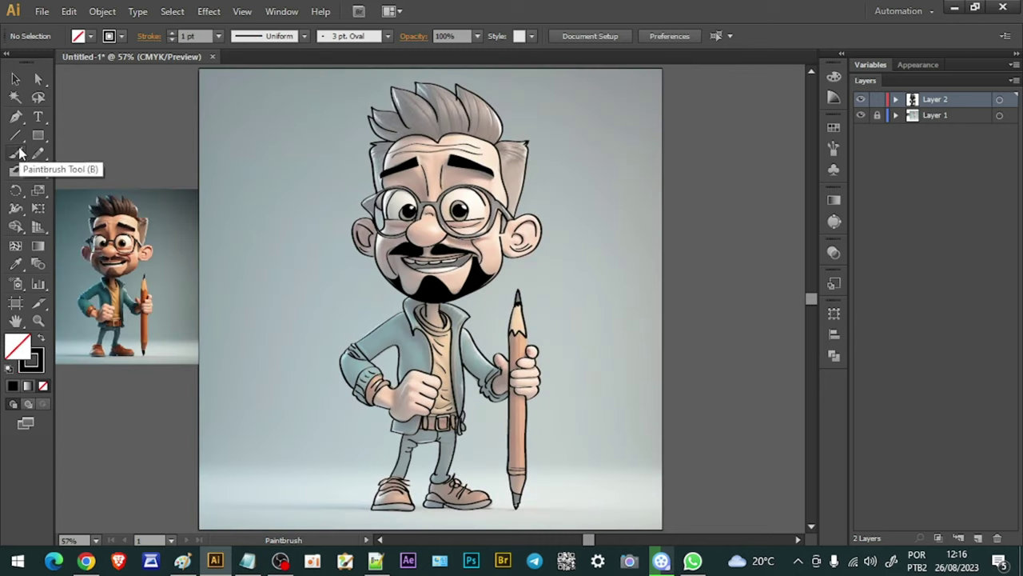
{"action": "key", "text": "ctrl+1"}
{"action": "scroll", "coordinate": [355, 212], "scroll_direction": "down", "scroll_amount": 3}
{"action": "key", "text": "a"}
{"action": "scroll", "coordinate": [439, 370], "scroll_direction": "down", "scroll_amount": 3}
{"action": "key", "text": "shift+x"}
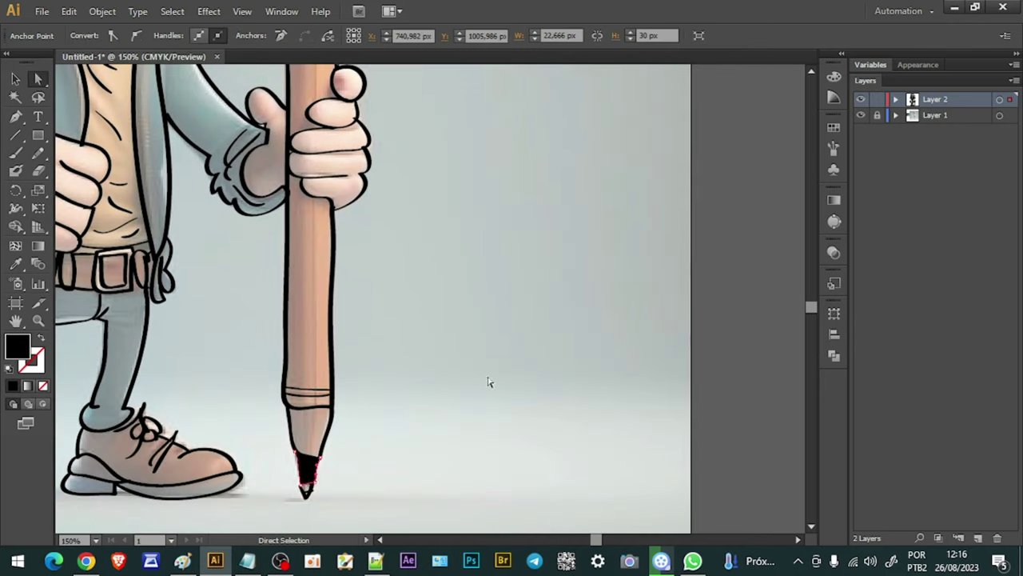
{"action": "key", "text": "ctrl+0"}
- Rename the ink layer to 'traçado'
{"action": "double_click", "coordinate": [935, 116]}
{"action": "key", "text": "n"}
{"action": "scroll", "coordinate": [415, 72], "scroll_direction": "up", "scroll_amount": 3}
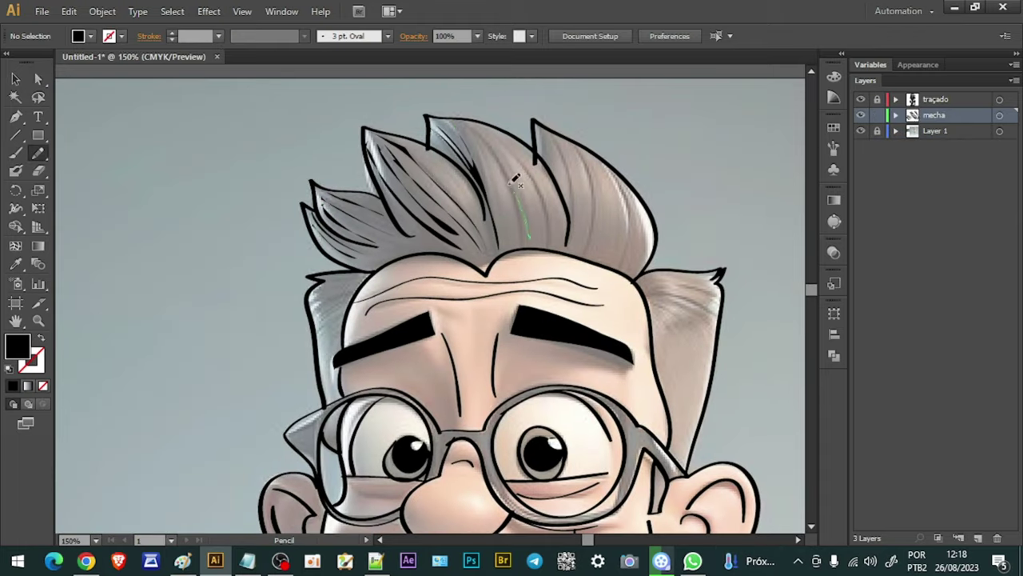
- Draw strand lines on the side hair and down the pencil shaft, then hide the painting layer
{"action": "left_click_drag", "start_coordinate": [690, 297], "coordinate": [663, 336]}
{"action": "scroll", "coordinate": [394, 185], "scroll_direction": "down", "scroll_amount": 2}
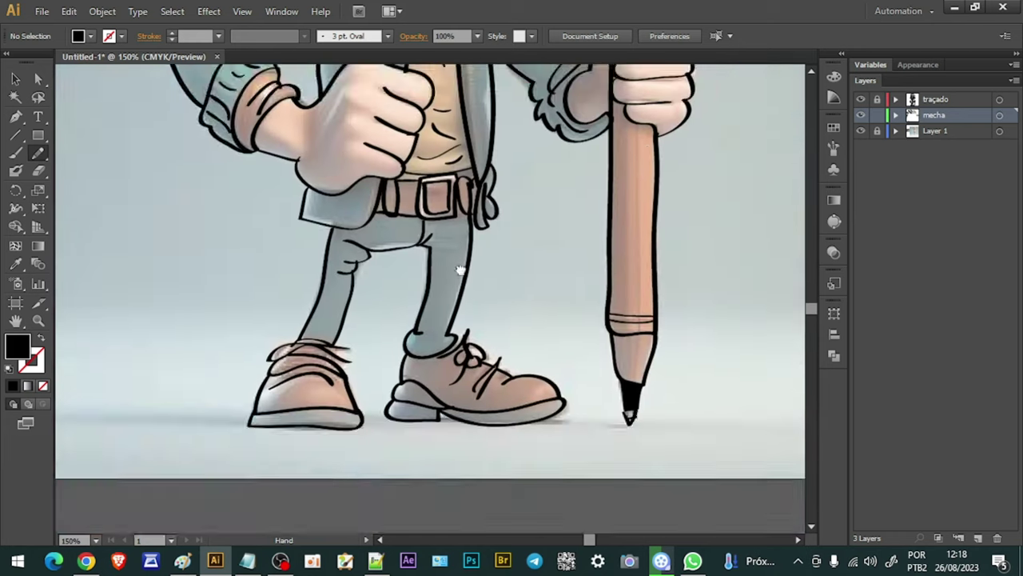
{"action": "left_click_drag", "start_coordinate": [457, 206], "coordinate": [443, 398]}
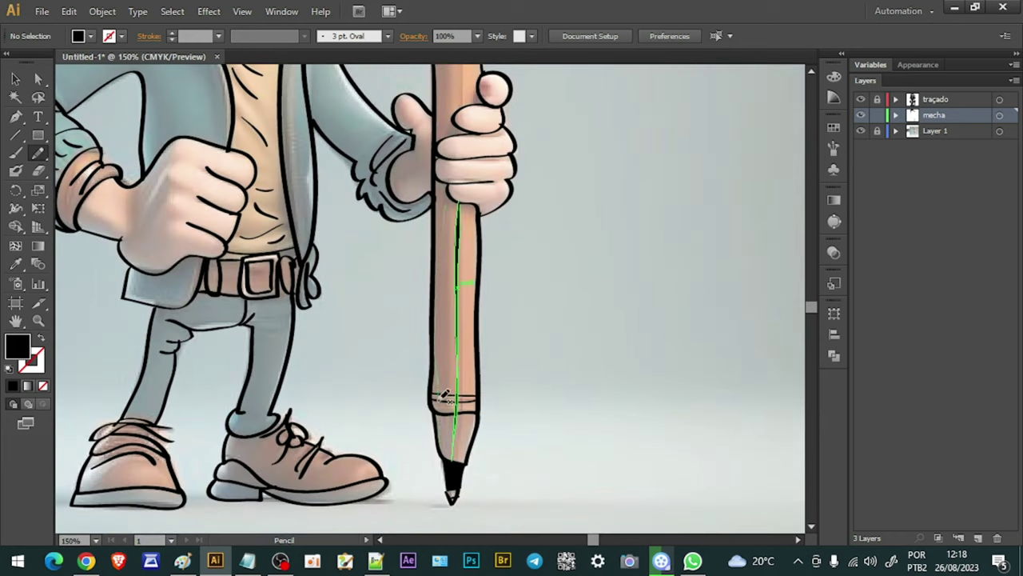
{"action": "scroll", "coordinate": [472, 210], "scroll_direction": "up", "scroll_amount": 4}
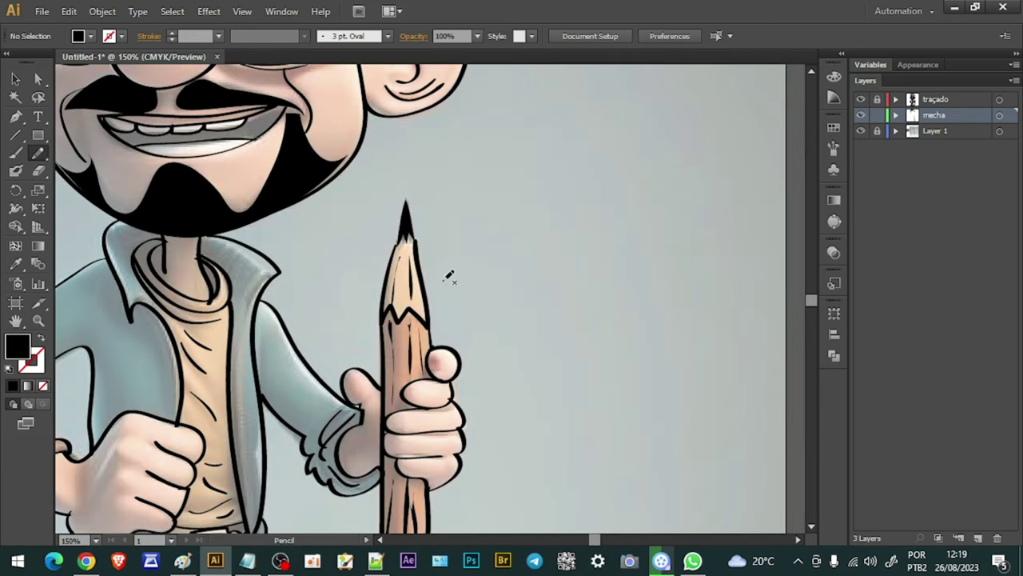
{"action": "key", "text": "ctrl+0"}
{"action": "left_click", "coordinate": [860, 130]}
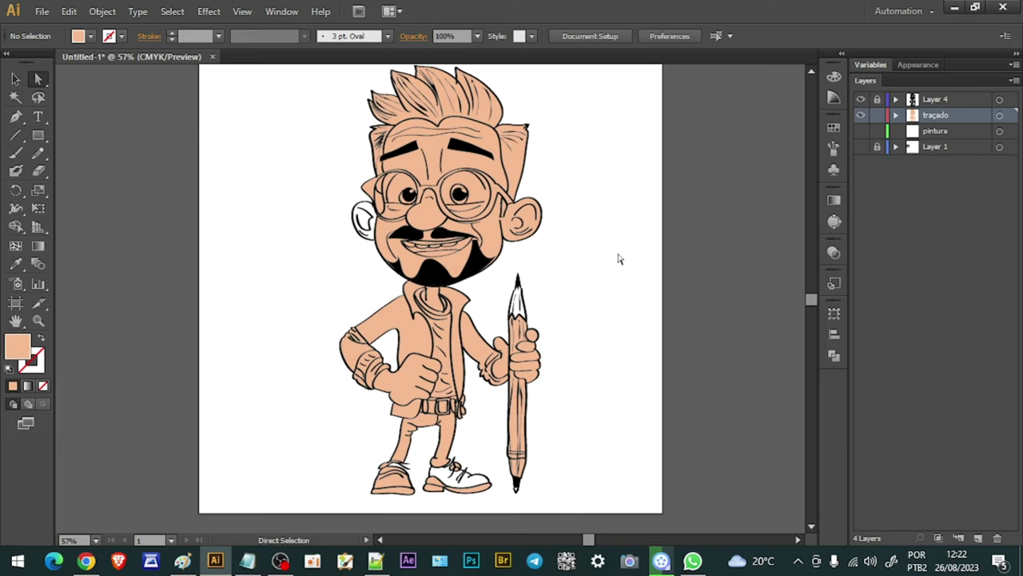
- Paint the white gaps in the ear, pencil and shoe peach with the Blob Brush
{"action": "scroll", "coordinate": [618, 258], "scroll_direction": "up", "scroll_amount": 5}
{"action": "key", "text": "shift+b"}
{"action": "mouse_move", "coordinate": [352, 149]}
{"action": "left_mouse_down"}
{"action": "mouse_move", "coordinate": [379, 323]}
{"action": "mouse_move", "coordinate": [336, 208]}
{"action": "left_mouse_up"}
{"action": "key", "text": "shift+x"}
{"action": "scroll", "coordinate": [431, 304], "scroll_direction": "down", "scroll_amount": 5}
{"action": "scroll", "coordinate": [432, 303], "scroll_direction": "down", "scroll_amount": 5}
{"action": "mouse_move", "coordinate": [431, 240]}
{"action": "left_mouse_down"}
{"action": "mouse_move", "coordinate": [424, 344]}
{"action": "mouse_move", "coordinate": [466, 299]}
{"action": "mouse_move", "coordinate": [431, 352]}
{"action": "left_mouse_up"}
{"action": "scroll", "coordinate": [432, 320], "scroll_direction": "down", "scroll_amount": 5}
{"action": "left_click_drag", "start_coordinate": [608, 320], "coordinate": [344, 264]}
{"action": "mouse_move", "coordinate": [344, 320]}
{"action": "left_mouse_down"}
{"action": "mouse_move", "coordinate": [464, 352]}
{"action": "mouse_move", "coordinate": [352, 296]}
{"action": "left_mouse_up"}
- Select all the hair pieces and eyedrop brown from the reference hair
{"action": "key", "text": "a"}
{"action": "key", "text": "ctrl+0"}
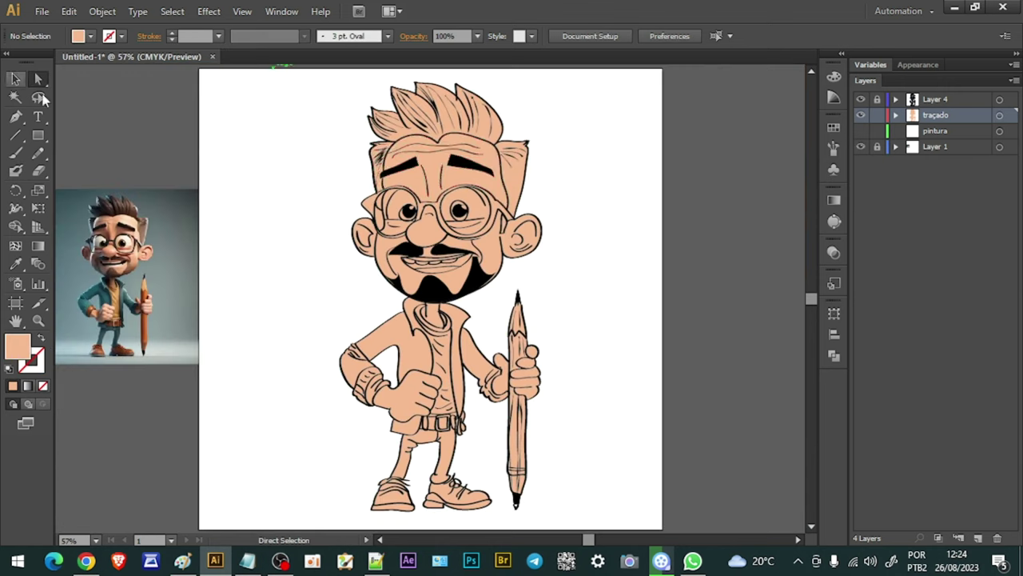
{"action": "left_click", "coordinate": [38, 97]}
{"action": "left_click_drag", "start_coordinate": [368, 88], "coordinate": [511, 144]}
{"action": "key", "text": "i"}
{"action": "left_click", "coordinate": [120, 210]}
{"action": "key", "text": "a"}
{"action": "left_click", "coordinate": [231, 239]}
{"action": "key", "text": "ctrl+1"}
- Lock the reference layer and give the glasses a dark brown fill
{"action": "key", "text": "v"}
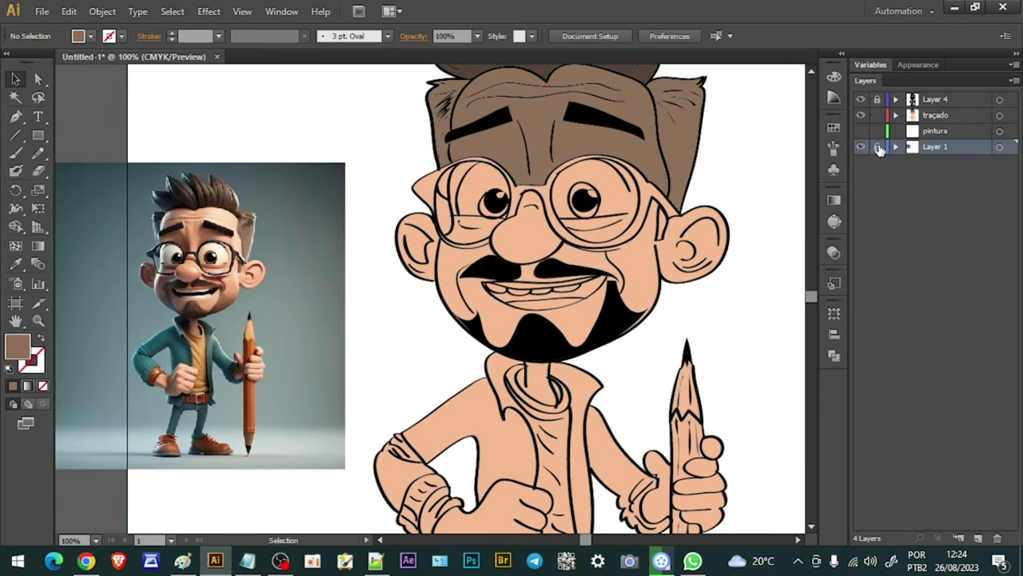
{"action": "left_click", "coordinate": [877, 146]}
{"action": "key", "text": "ctrl+a"}
{"action": "double_click", "coordinate": [17, 346]}
{"action": "key", "text": "Return"}
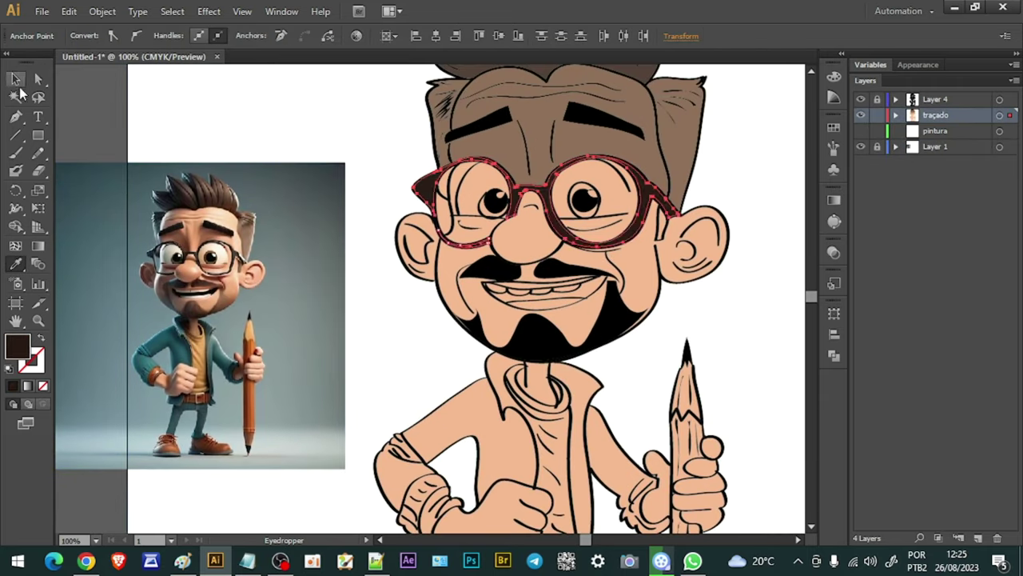
{"action": "key", "text": "ctrl+shift+a"}
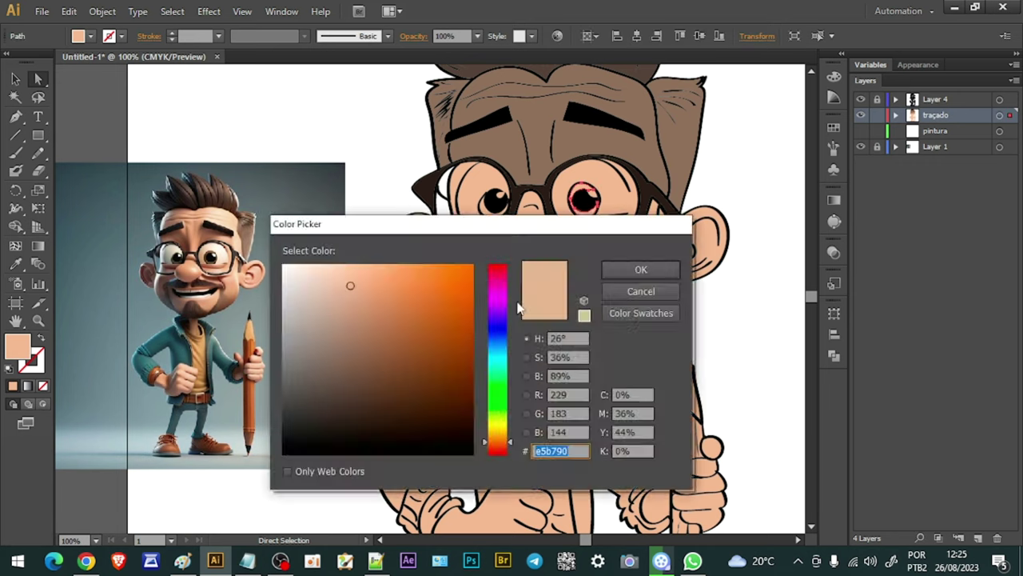
- Draw a brown iris with a white highlight and a white eye-white shape
{"action": "key", "text": "n"}
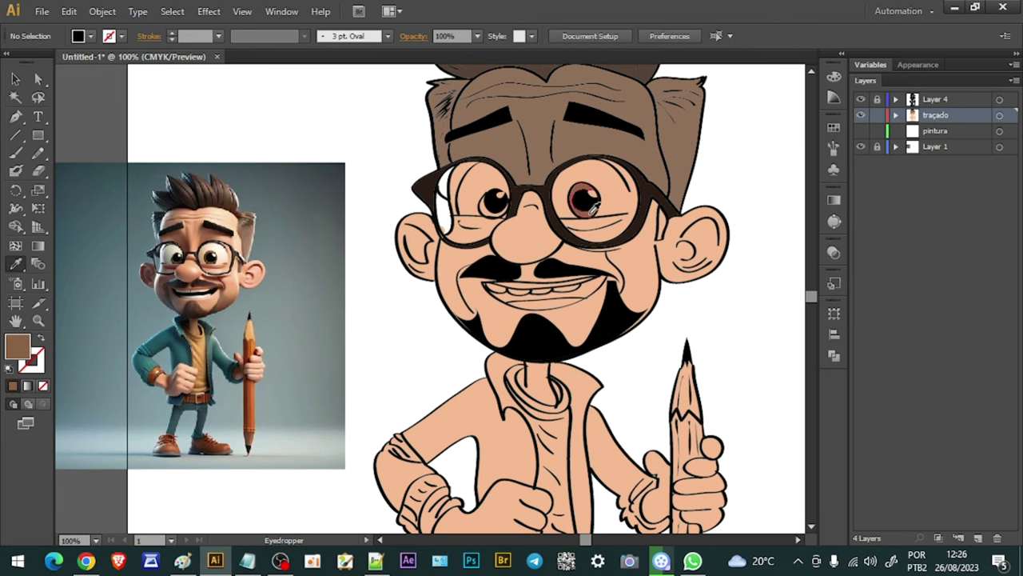
{"action": "scroll", "coordinate": [425, 256], "scroll_direction": "up", "scroll_amount": 3}
{"action": "left_click_drag", "start_coordinate": [455, 272], "coordinate": [459, 258]}
{"action": "key", "text": "a"}
{"action": "left_click", "coordinate": [37, 78]}
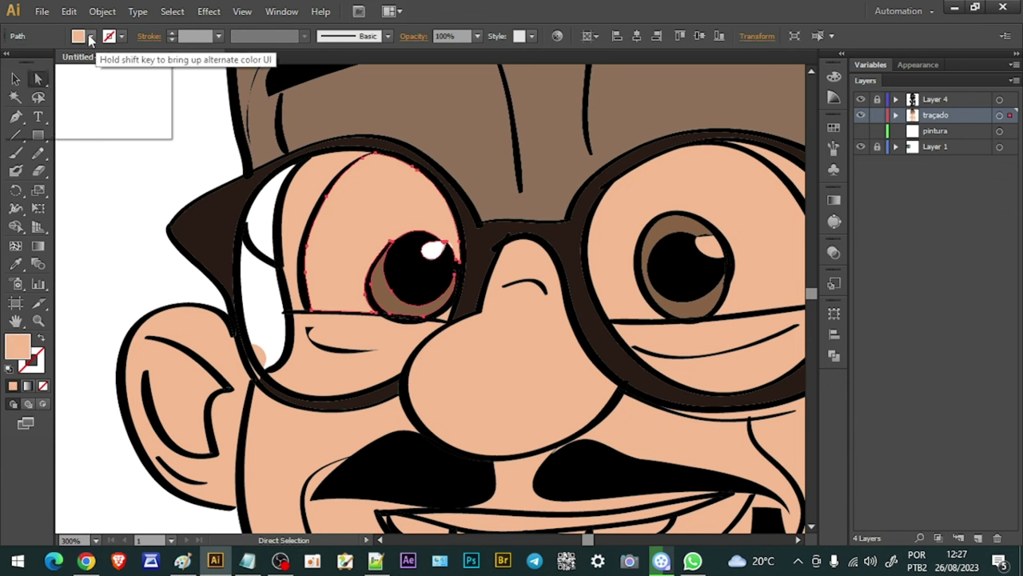
{"action": "key", "text": "a"}
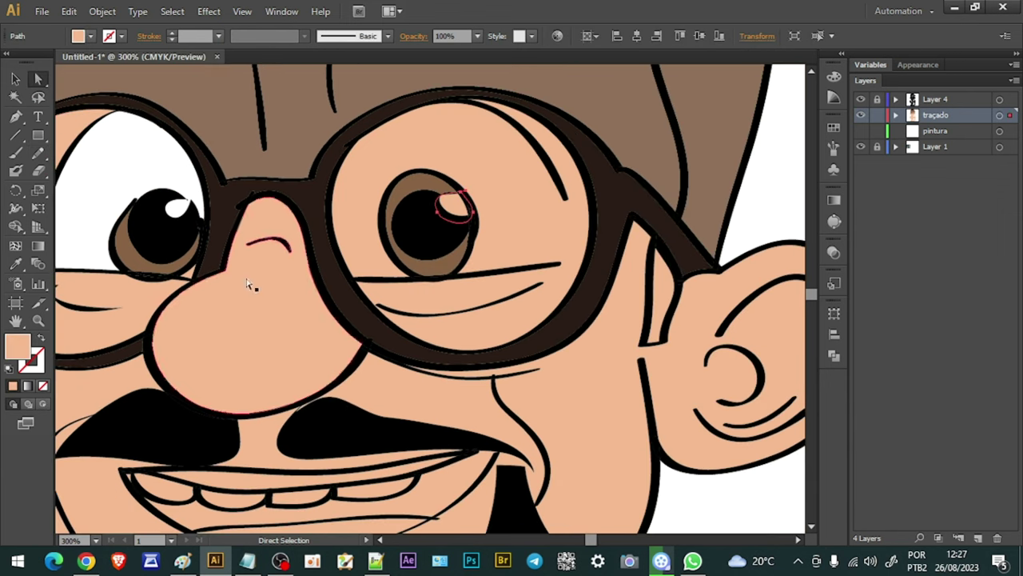
{"action": "key", "text": "n"}
{"action": "left_click_drag", "start_coordinate": [353, 279], "coordinate": [413, 275]}
{"action": "left_click_drag", "start_coordinate": [357, 141], "coordinate": [351, 275]}
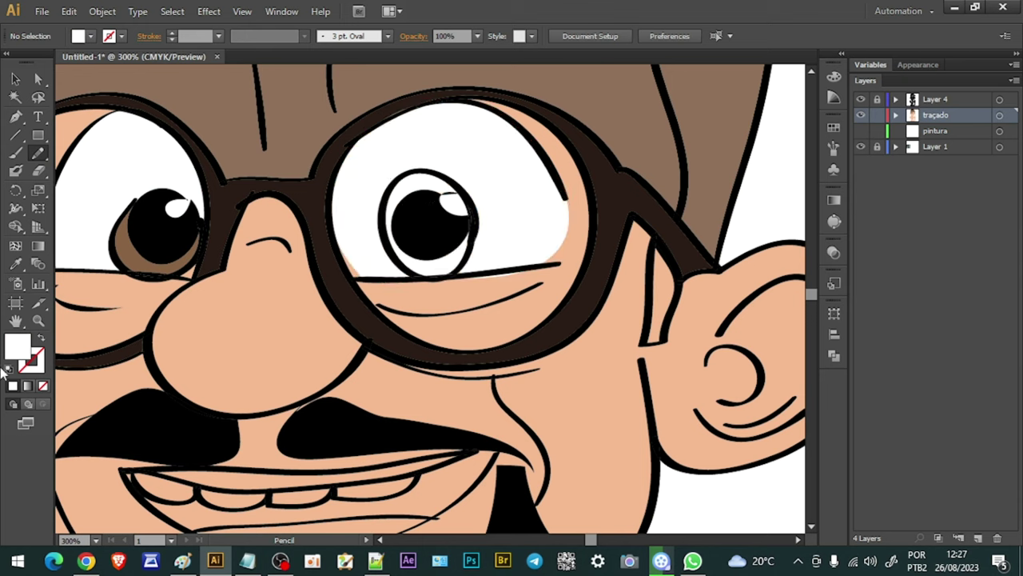
{"action": "left_click", "coordinate": [895, 115]}
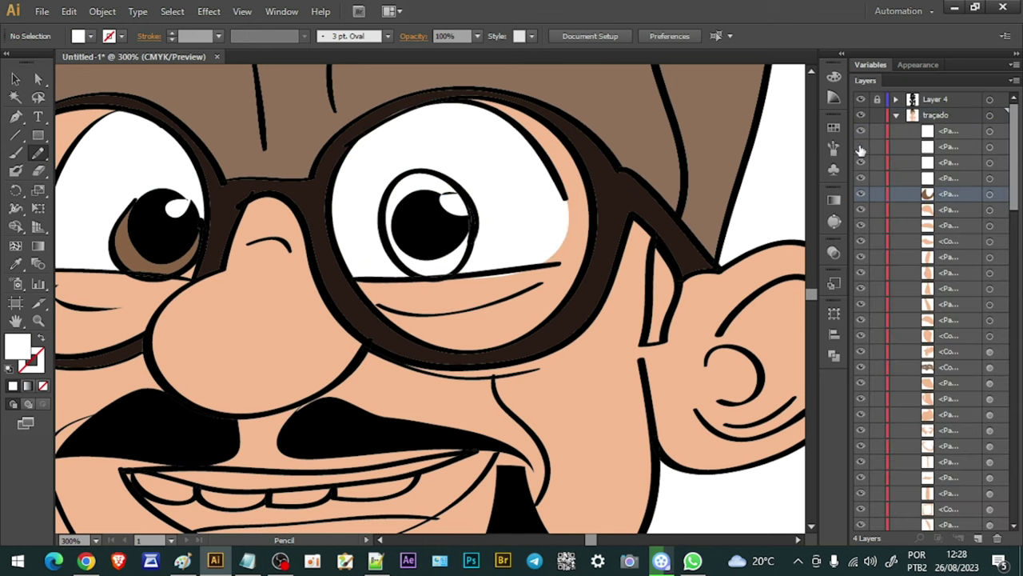
- Start a peach forehead shape with the Pen tool along the hairline and left side
{"action": "key", "text": "a"}
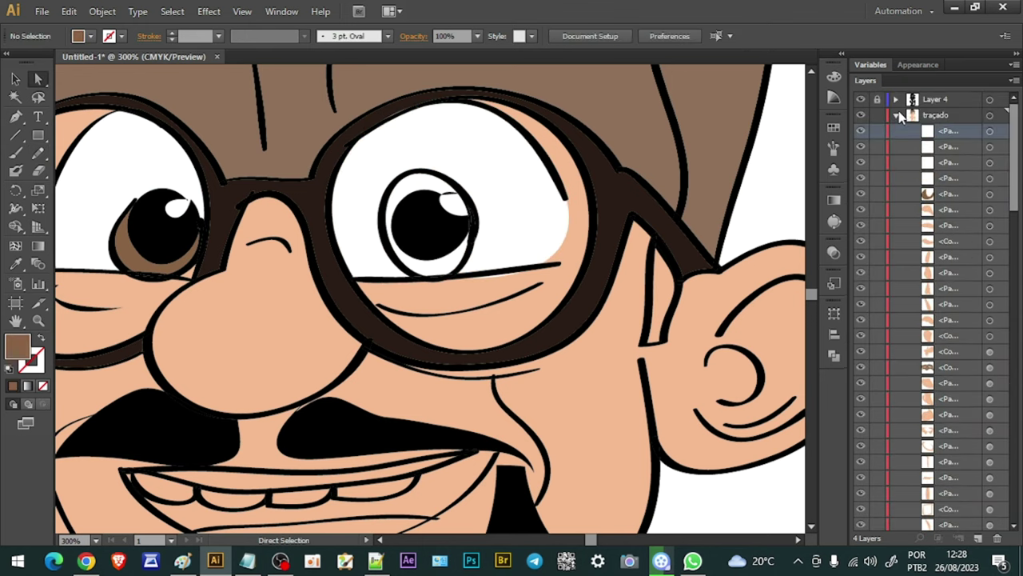
{"action": "left_click", "coordinate": [895, 114]}
{"action": "key", "text": "ctrl+0"}
{"action": "key", "text": "ctrl+plus"}
{"action": "key", "text": "ctrl+plus"}
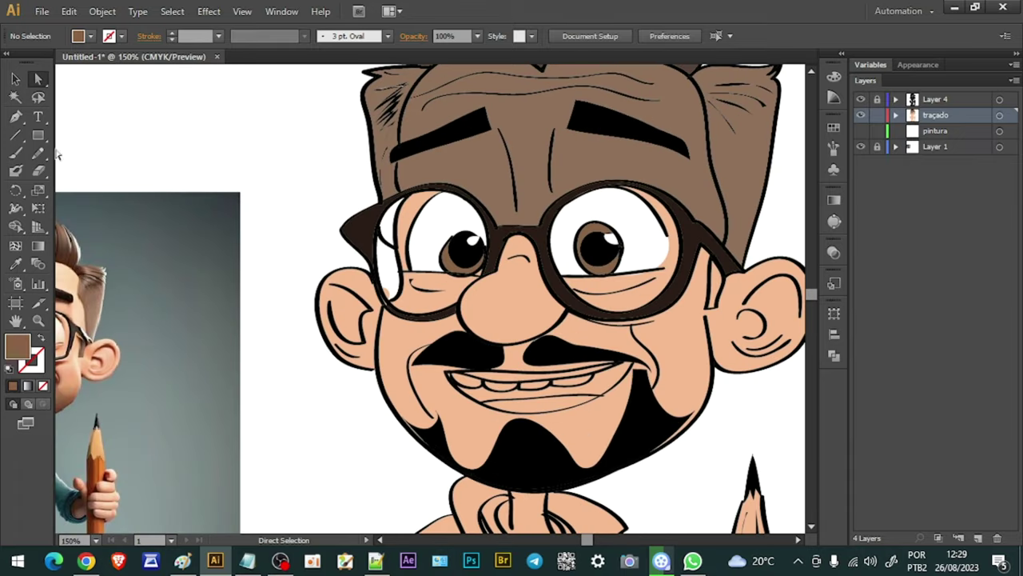
{"action": "scroll", "coordinate": [441, 232], "scroll_direction": "up", "scroll_amount": 3}
{"action": "key", "text": "p"}
{"action": "left_click", "coordinate": [359, 187]}
{"action": "left_click_drag", "start_coordinate": [328, 223], "coordinate": [324, 232]}
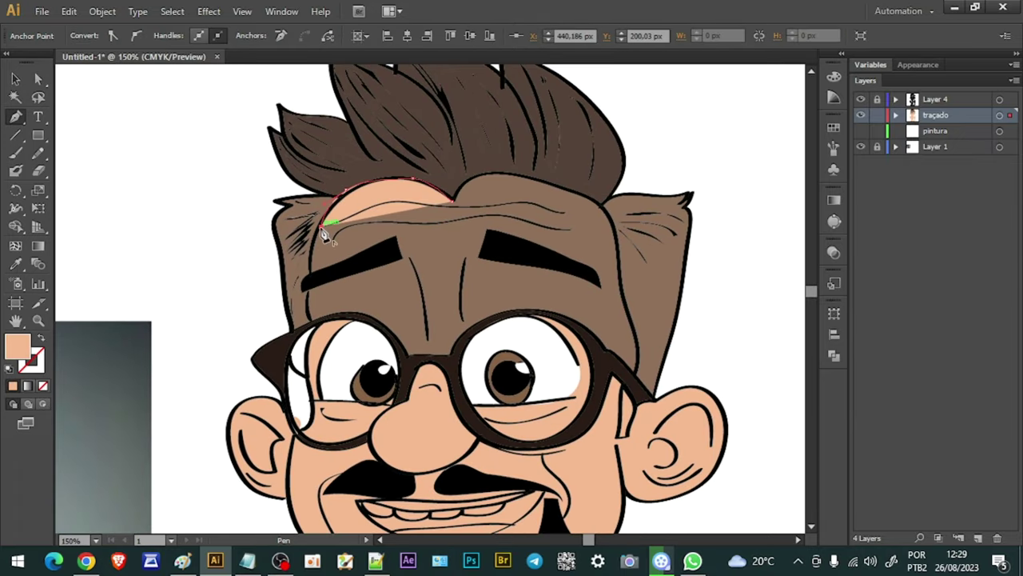
{"action": "left_click", "coordinate": [306, 276]}
{"action": "left_click", "coordinate": [311, 319]}
- Complete the forehead shape along the glasses' top rim and right hairline
{"action": "left_click", "coordinate": [362, 318]}
{"action": "left_click", "coordinate": [407, 354]}
{"action": "left_click", "coordinate": [450, 356]}
{"action": "left_click", "coordinate": [526, 308]}
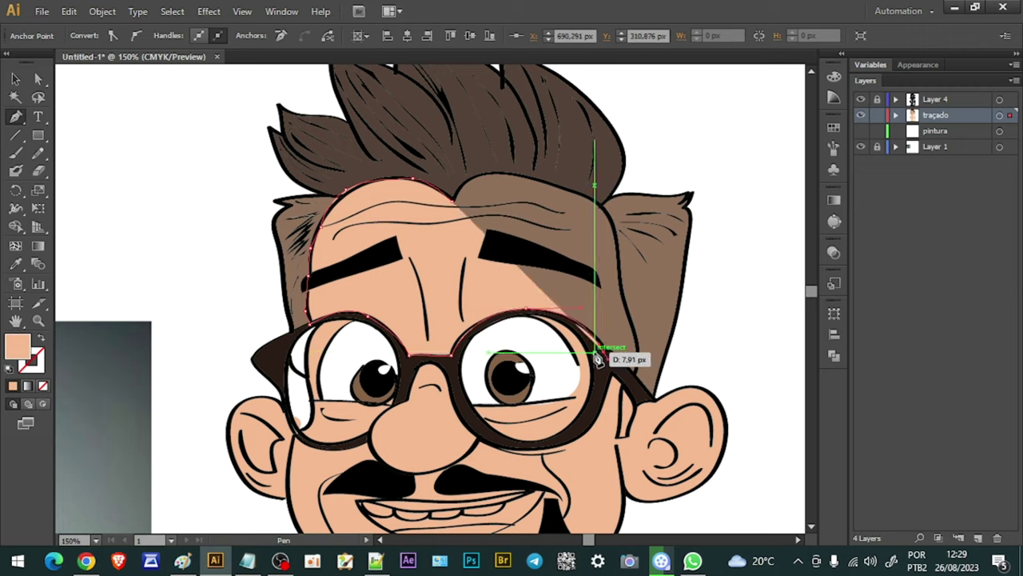
{"action": "scroll", "coordinate": [598, 359], "scroll_direction": "up", "scroll_amount": 2}
{"action": "left_click", "coordinate": [589, 288]}
{"action": "scroll", "coordinate": [642, 254], "scroll_direction": "up", "scroll_amount": 4}
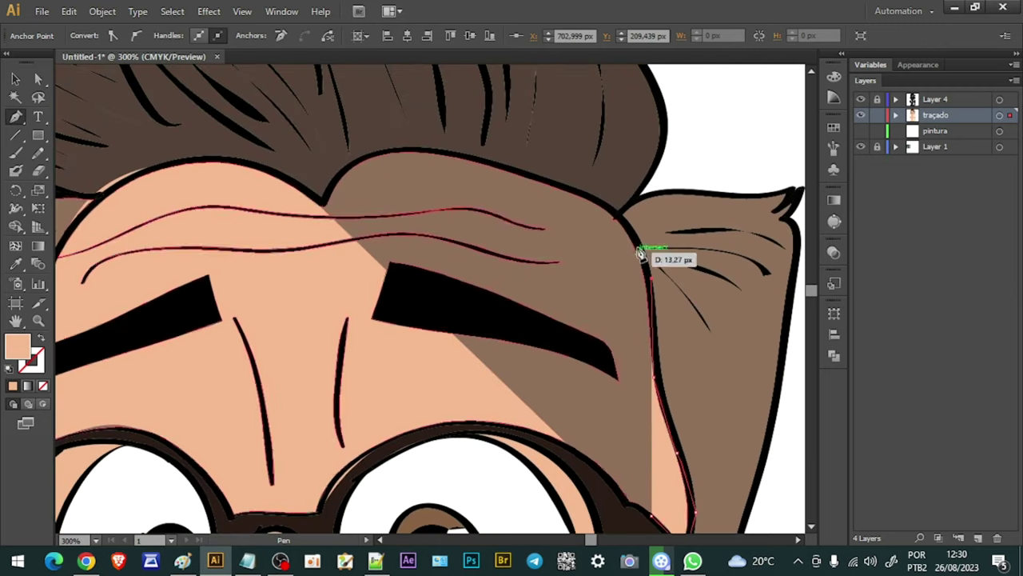
{"action": "scroll", "coordinate": [642, 254], "scroll_direction": "down", "scroll_amount": 2}
{"action": "scroll", "coordinate": [354, 160], "scroll_direction": "down", "scroll_amount": 2}
{"action": "key", "text": "ctrl+0"}
{"action": "key", "text": "v"}
{"action": "left_click", "coordinate": [238, 195]}
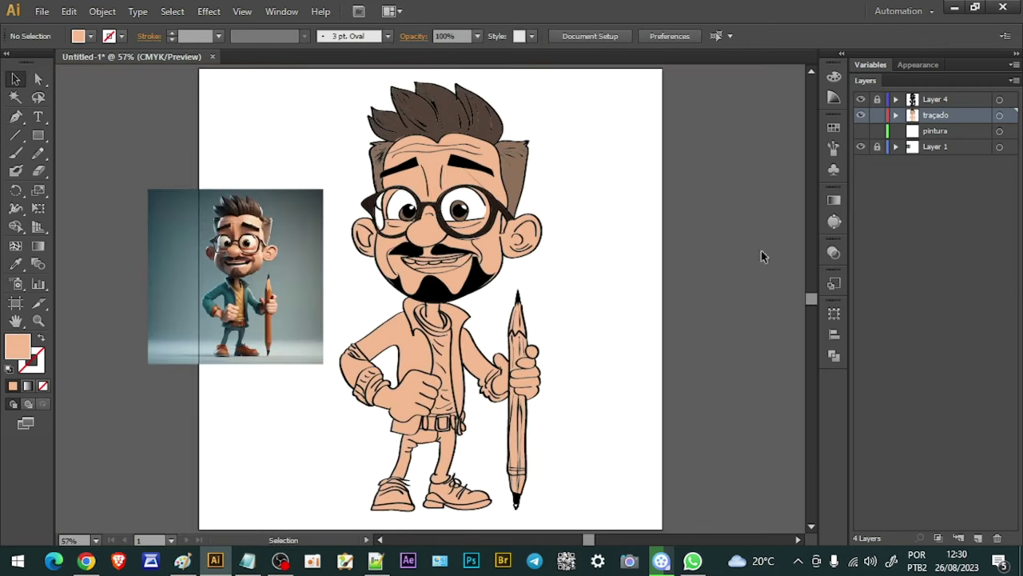
- Sample brown from the reference beard, darken it, and fill the beard and moustache with it
{"action": "left_click", "coordinate": [393, 112]}
{"action": "key", "text": "i"}
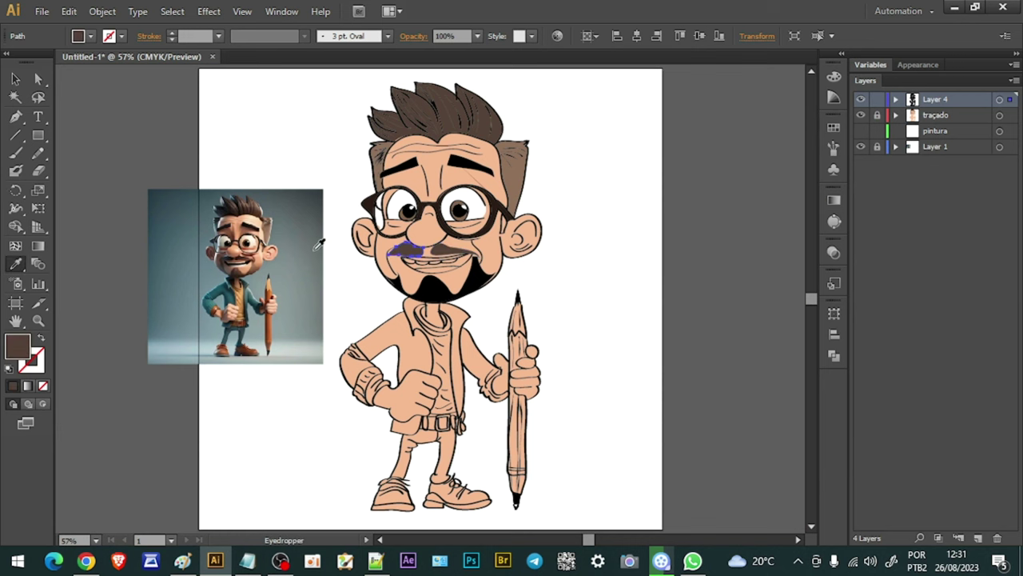
{"action": "left_click", "coordinate": [239, 267]}
{"action": "key", "text": "a"}
{"action": "left_click", "coordinate": [747, 217]}
{"action": "key", "text": "ctrl+1"}
{"action": "double_click", "coordinate": [16, 348]}
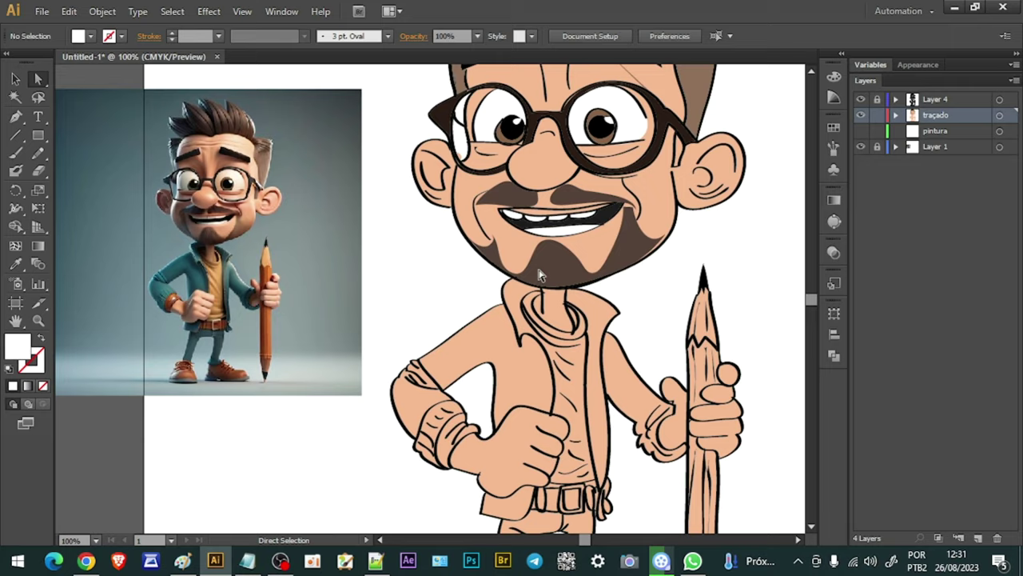
{"action": "key", "text": "i"}
{"action": "left_click", "coordinate": [211, 120]}
{"action": "key", "text": "ctrl+0"}
- Zoom in on the jacket, colour the sleeve cuff tan-brown and add a brown belt shape
{"action": "left_click", "coordinate": [376, 344], "text": "ctrl"}
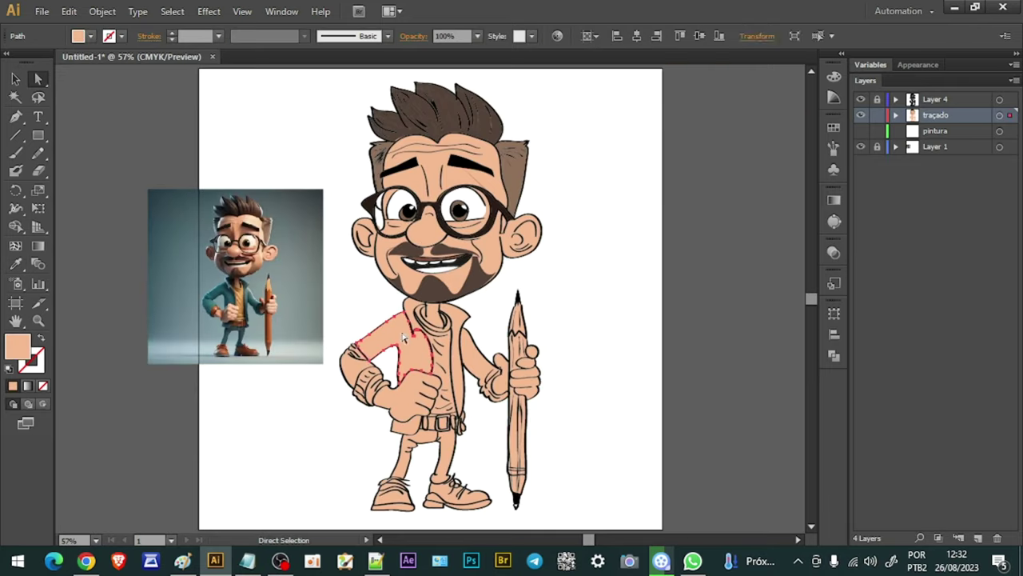
{"action": "left_click", "coordinate": [224, 308]}
{"action": "key", "text": "ctrl+1"}
{"action": "key", "text": "n"}
{"action": "mouse_move", "coordinate": [398, 295]}
{"action": "left_mouse_down"}
{"action": "mouse_move", "coordinate": [399, 191]}
{"action": "mouse_move", "coordinate": [485, 178]}
{"action": "left_mouse_up"}
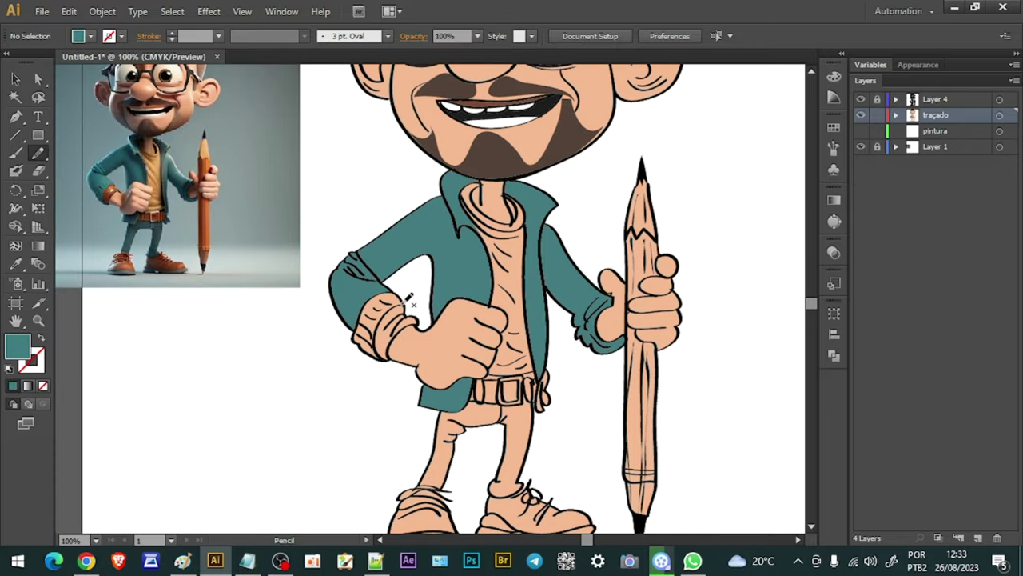
{"action": "left_click_drag", "start_coordinate": [386, 286], "coordinate": [360, 335]}
{"action": "left_click", "coordinate": [19, 265]}
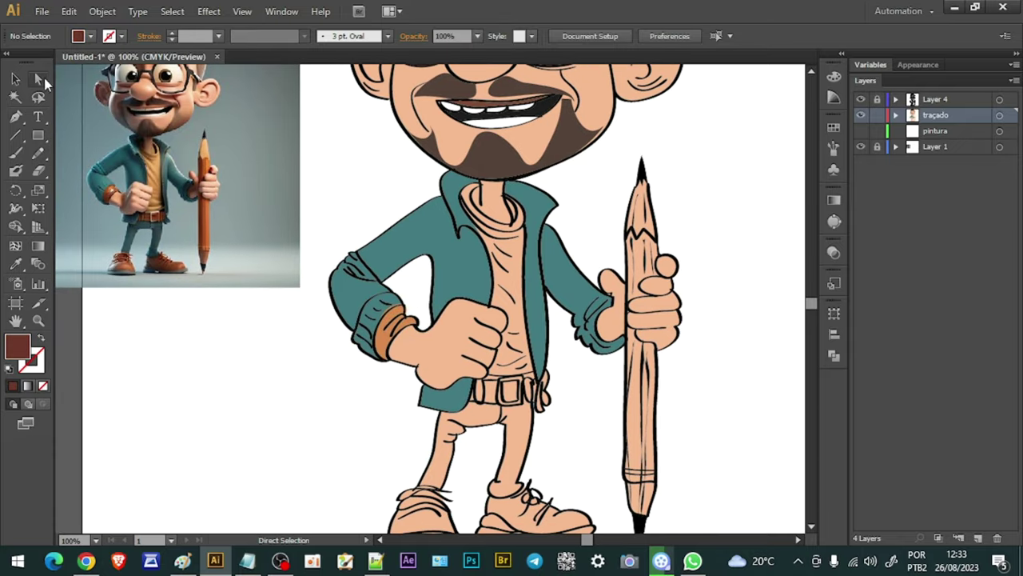
{"action": "left_click_drag", "start_coordinate": [526, 398], "coordinate": [531, 400]}
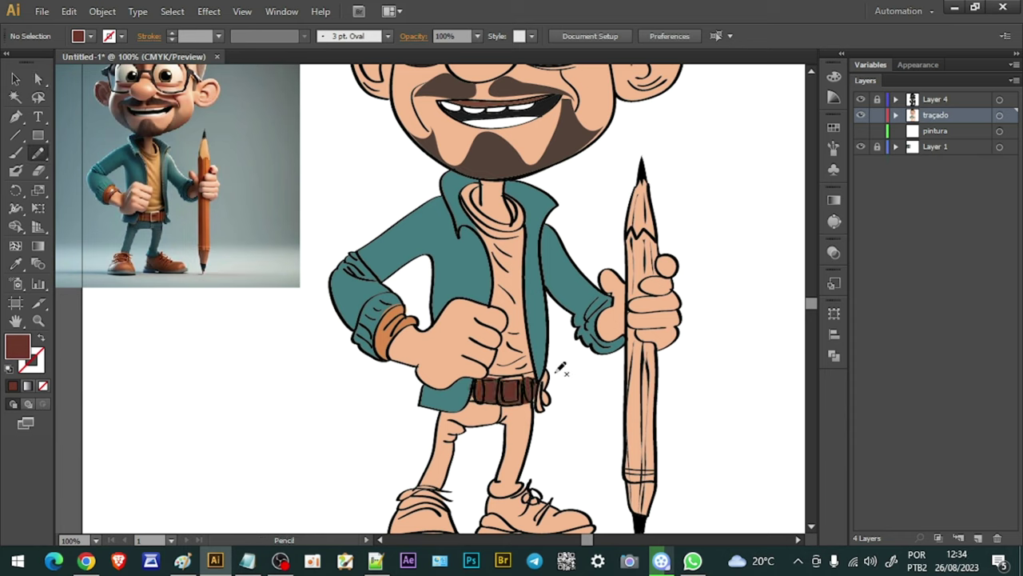
- Fill the trouser shapes with a dark teal picked in the Color Picker
{"action": "key", "text": "i"}
{"action": "left_click", "coordinate": [436, 395]}
{"action": "key", "text": "n"}
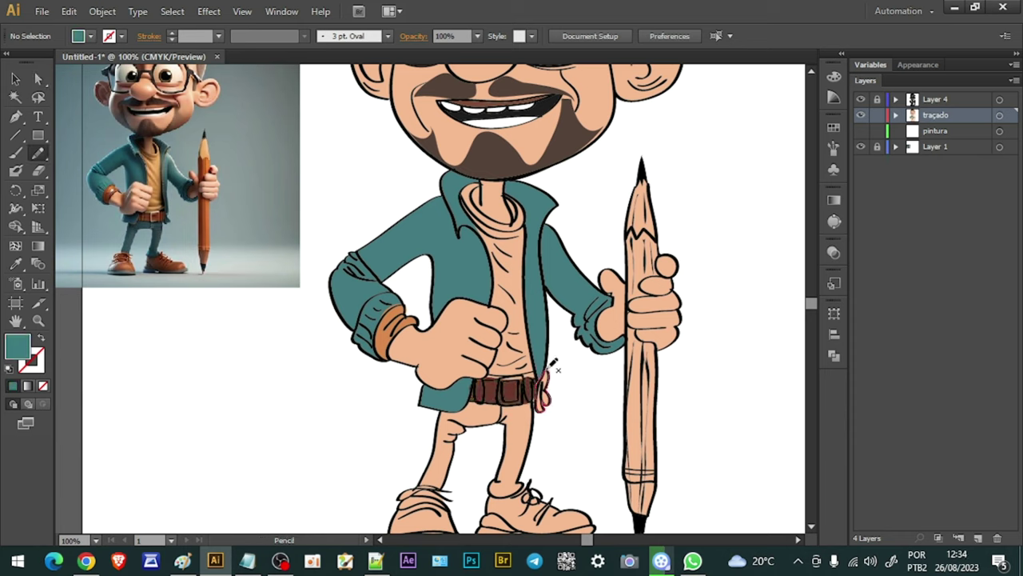
{"action": "double_click", "coordinate": [16, 346]}
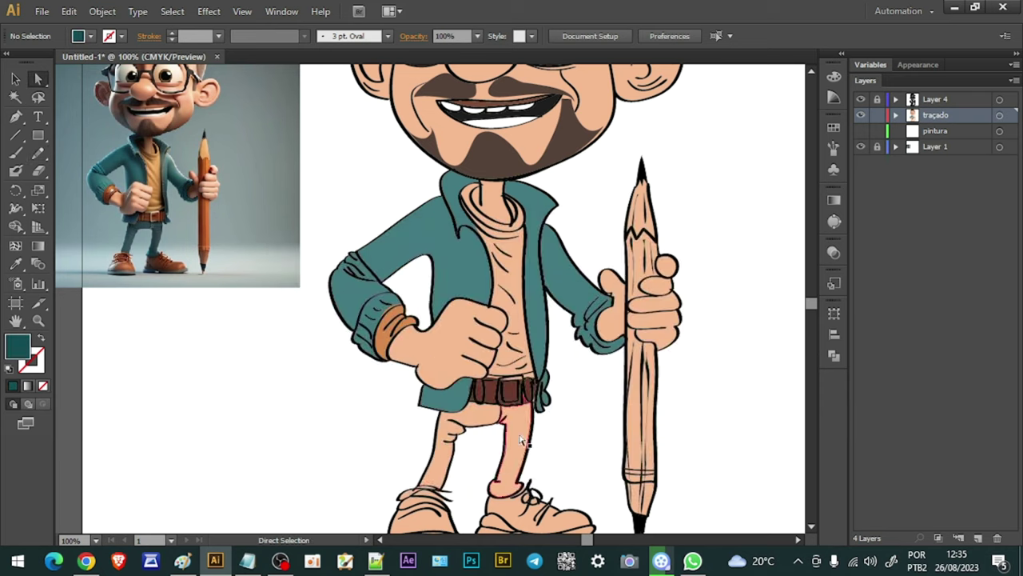
{"action": "scroll", "coordinate": [171, 414], "scroll_direction": "down", "scroll_amount": 1}
{"action": "left_click", "coordinate": [419, 484]}
- Fill both shoes brown and give both soles the grey sole colour
{"action": "left_click", "coordinate": [544, 500], "text": "shift"}
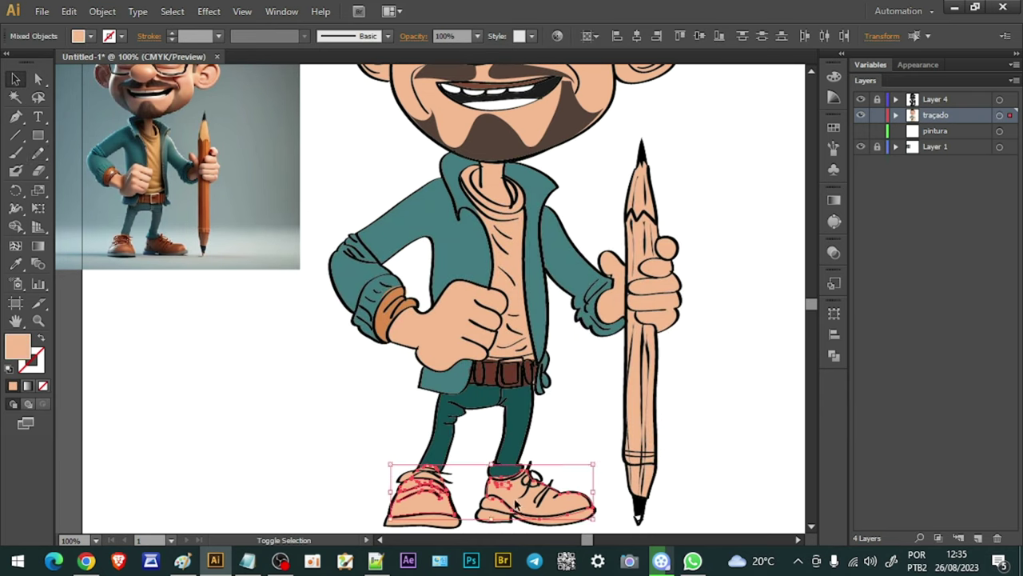
{"action": "key", "text": "i"}
{"action": "left_click", "coordinate": [172, 244]}
{"action": "key", "text": "a"}
{"action": "left_click", "coordinate": [485, 520]}
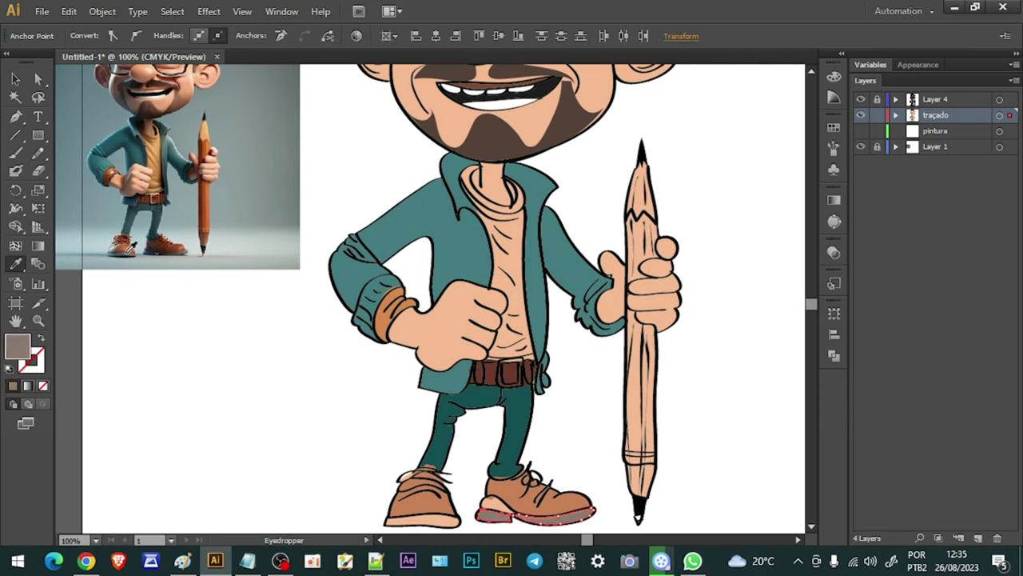
{"action": "key", "text": "a"}
{"action": "left_click", "coordinate": [424, 520]}
{"action": "key", "text": "i"}
{"action": "left_click", "coordinate": [519, 516]}
- Zoom in on the shoes and recolour the grey patch above the left shoe teal
{"action": "key", "text": "n"}
{"action": "key", "text": "ctrl+plus"}
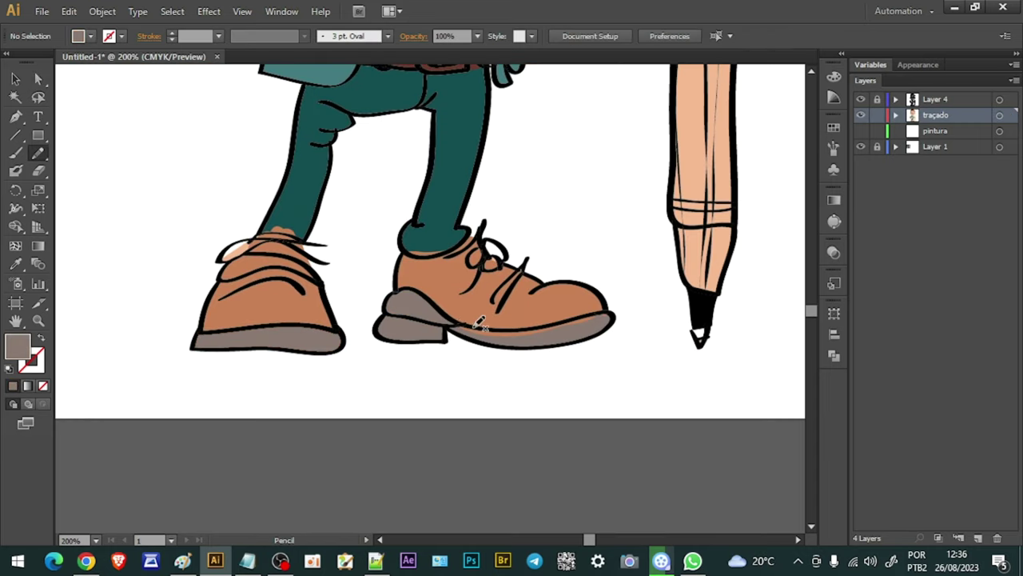
{"action": "key", "text": "a"}
{"action": "left_click", "coordinate": [285, 224]}
{"action": "key", "text": "i"}
{"action": "left_click", "coordinate": [296, 200]}
{"action": "key", "text": "n"}
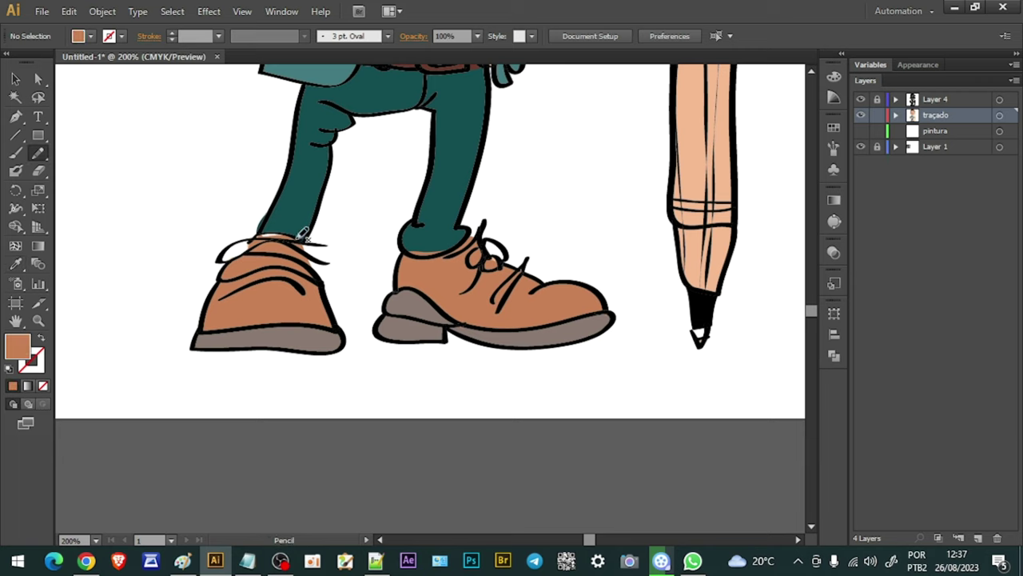
- Colour the shirt mustard and the pencil shaft orange-brown
{"action": "left_click_drag", "start_coordinate": [460, 129], "coordinate": [436, 472]}
{"action": "key", "text": "i"}
{"action": "left_click", "coordinate": [416, 388]}
{"action": "key", "text": "n"}
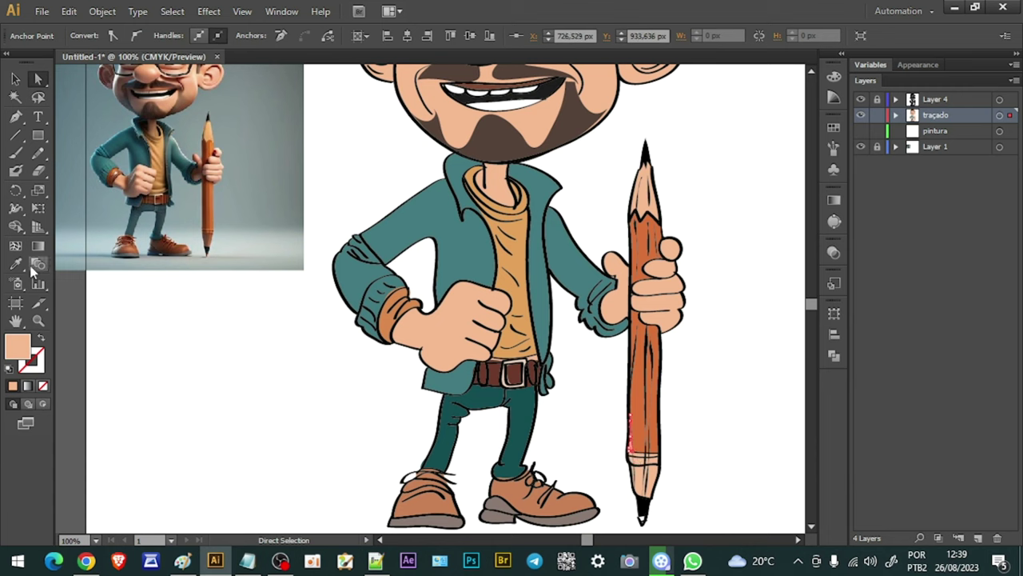
{"action": "left_click", "coordinate": [646, 199]}
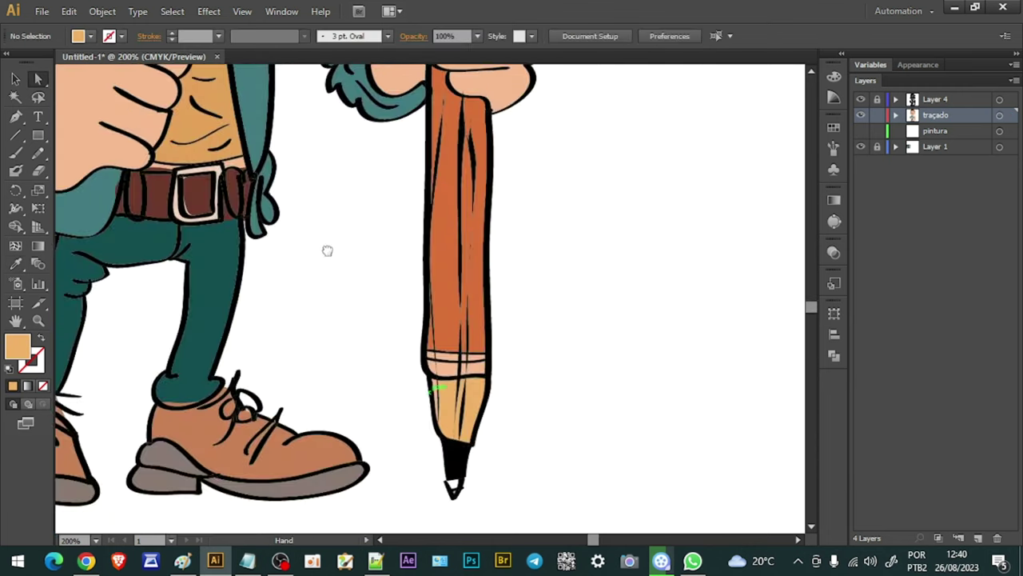
- Fill the band above the pencil tip with sampled peach
{"action": "left_click", "coordinate": [477, 349], "text": "ctrl"}
{"action": "left_click", "coordinate": [281, 232]}
{"action": "left_click", "coordinate": [453, 352]}
{"action": "key", "text": "ctrl+equal"}
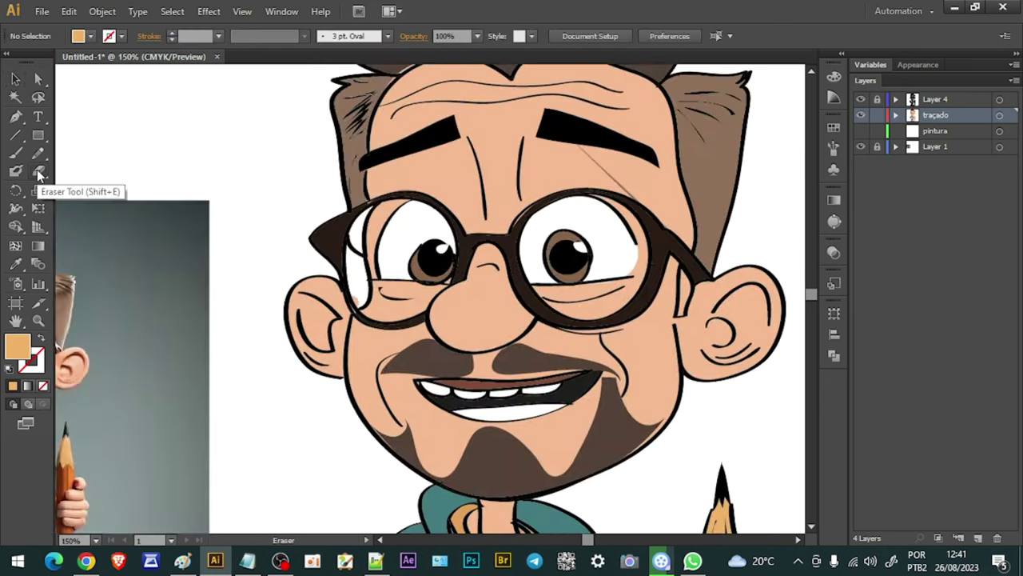
- Fit the whole character in view and place the visible pintura layer above traçado
{"action": "key", "text": "ctrl+0"}
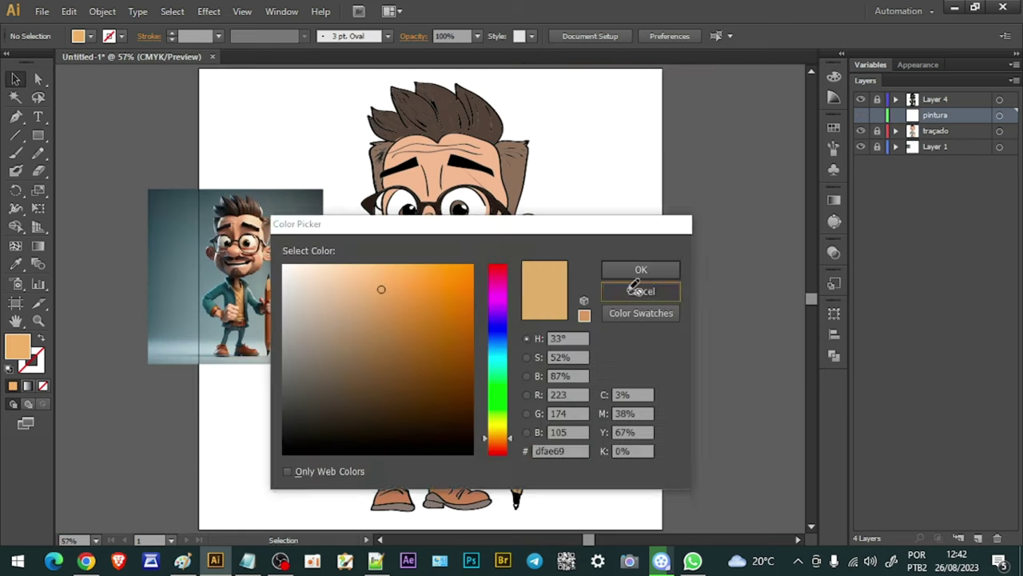
{"action": "left_click", "coordinate": [640, 291]}
{"action": "left_click", "coordinate": [861, 115]}
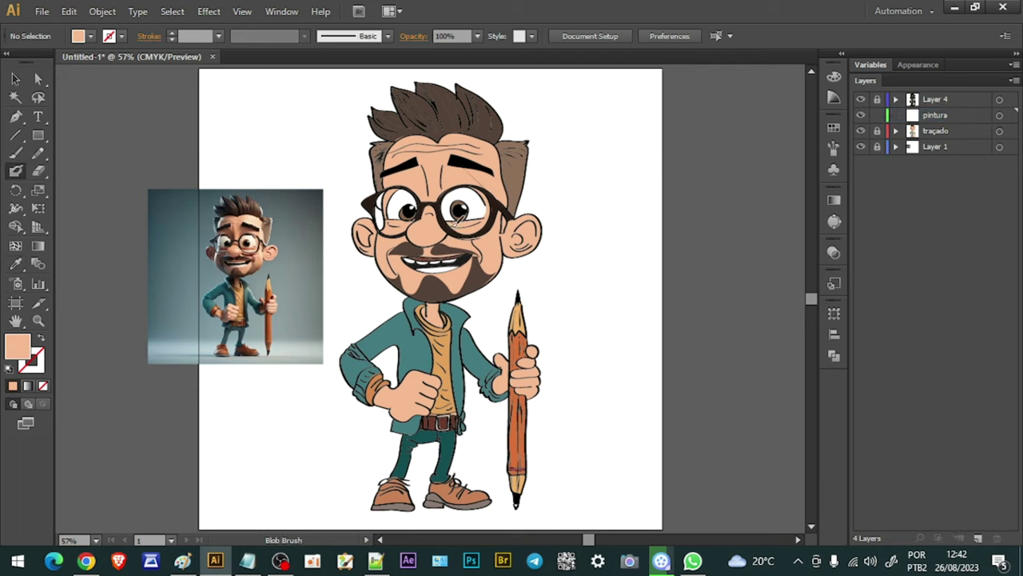
- Paint orange shading strokes on the forehead, nose and fist
{"action": "key", "text": "shift+x"}
{"action": "left_click_drag", "start_coordinate": [407, 152], "coordinate": [400, 188]}
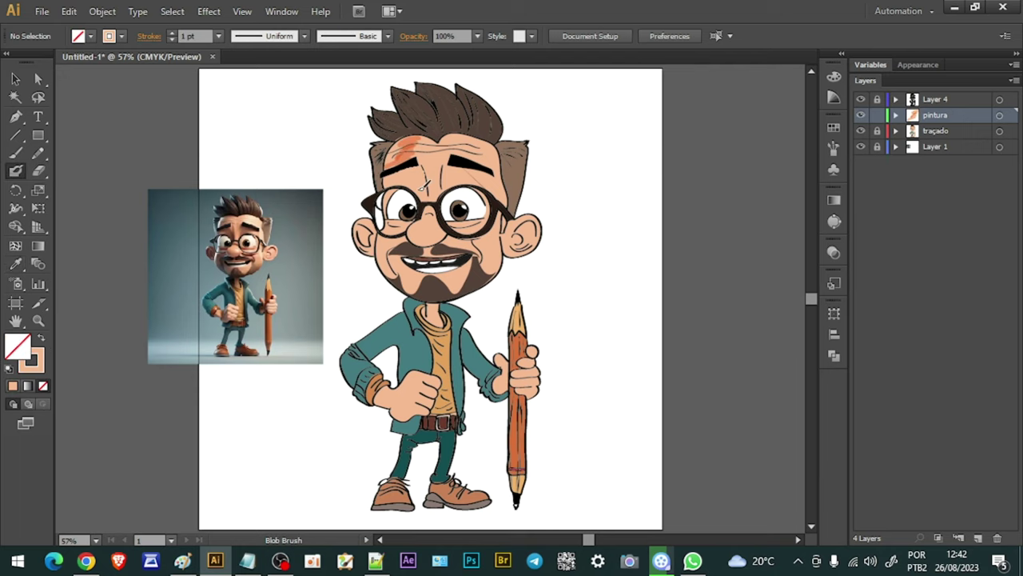
{"action": "mouse_move", "coordinate": [424, 222]}
{"action": "left_mouse_down"}
{"action": "mouse_move", "coordinate": [389, 268]}
{"action": "mouse_move", "coordinate": [487, 264]}
{"action": "left_mouse_up"}
{"action": "left_click_drag", "start_coordinate": [392, 408], "coordinate": [432, 388]}
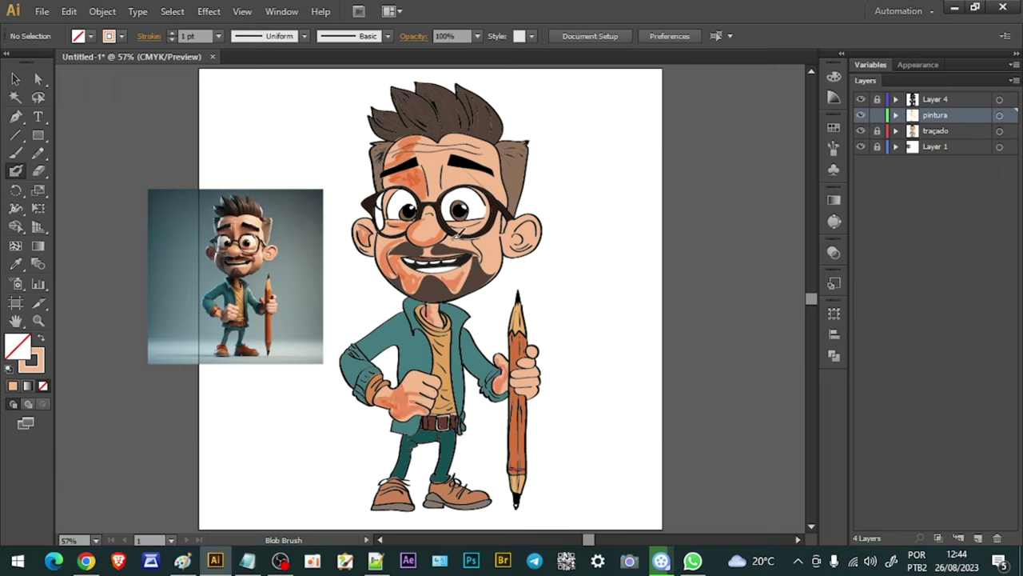
{"action": "left_click_drag", "start_coordinate": [464, 160], "coordinate": [396, 148]}
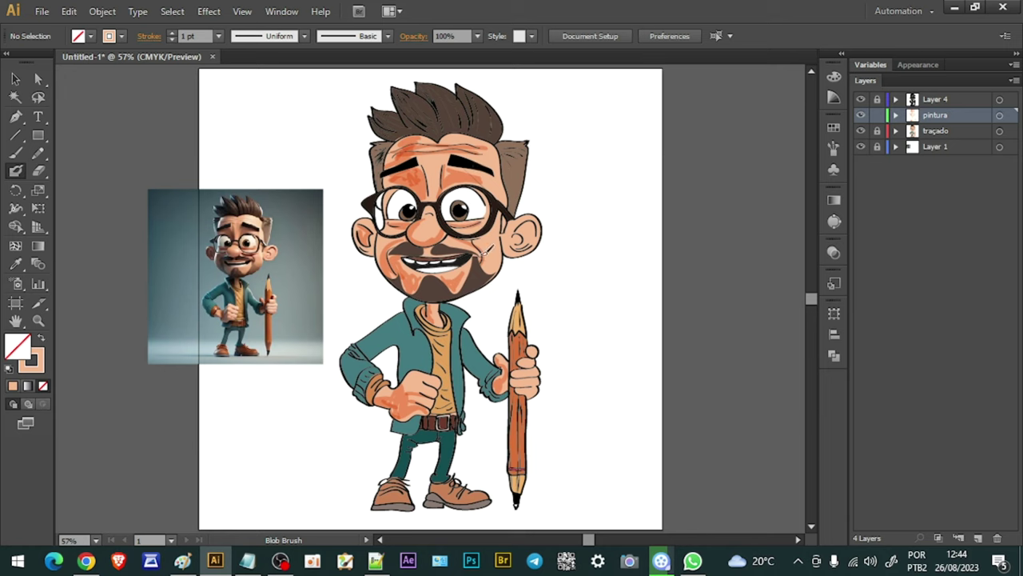
- Paint teal shading on the collar and select the new stroke
{"action": "key", "text": "shift+x"}
{"action": "left_click", "coordinate": [16, 263]}
{"action": "left_click", "coordinate": [224, 312]}
{"action": "left_click_drag", "start_coordinate": [429, 298], "coordinate": [424, 316]}
{"action": "left_click", "coordinate": [37, 79]}
{"action": "left_click", "coordinate": [834, 253]}
- Clear the selection and sample orange from the pencil as the shading colour
{"action": "key", "text": "ctrl+shift+a"}
{"action": "left_click", "coordinate": [15, 170]}
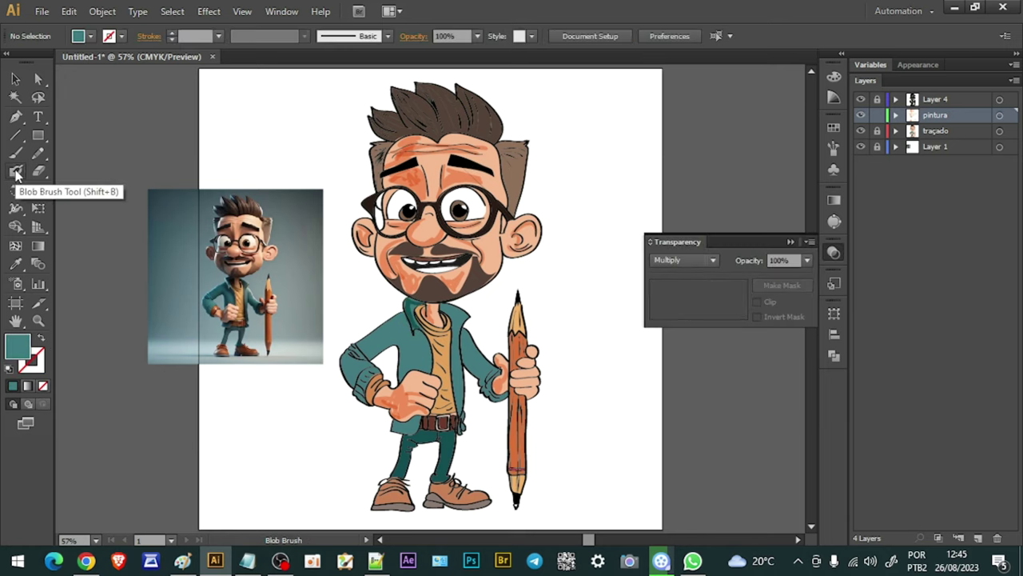
{"action": "key", "text": "shift+x"}
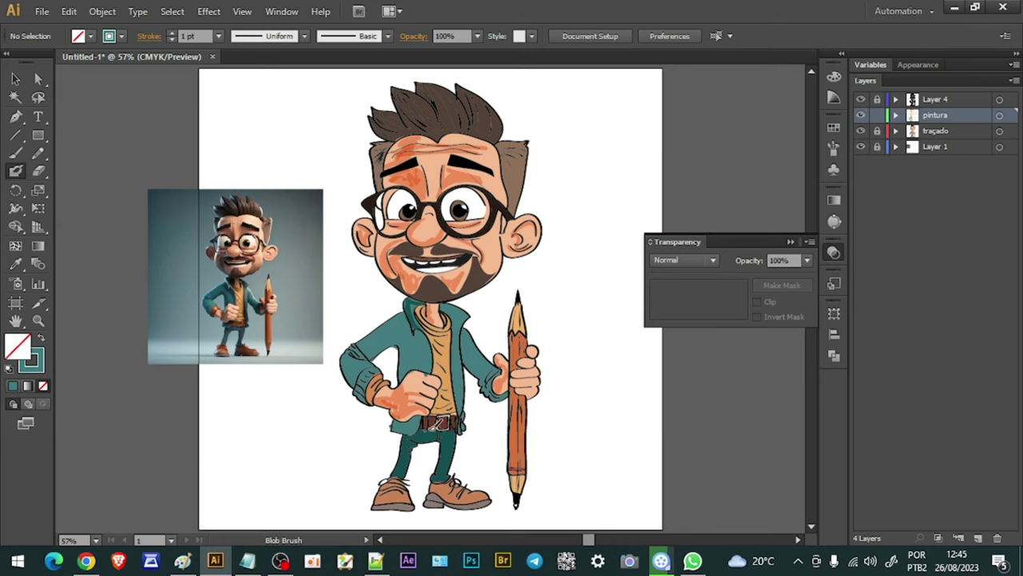
{"action": "key", "text": "shift+x"}
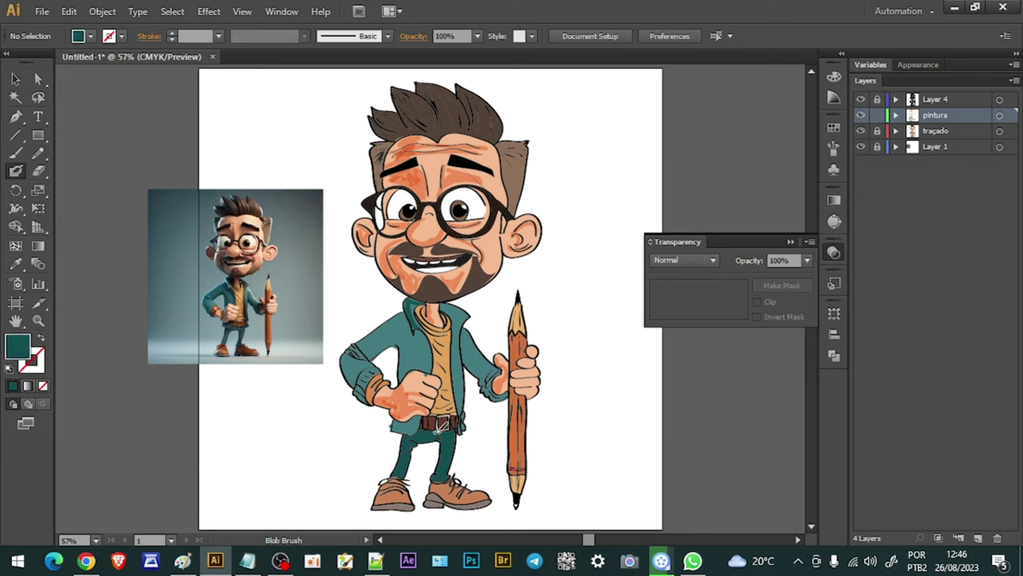
{"action": "key", "text": "shift+x"}
{"action": "left_click", "coordinate": [19, 265]}
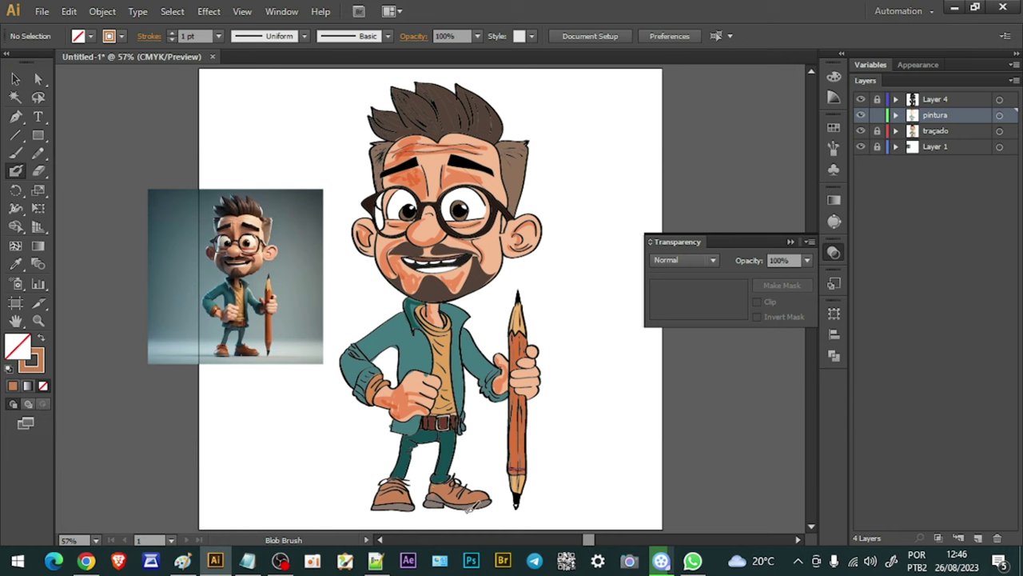
{"action": "left_click", "coordinate": [517, 336]}
{"action": "key", "text": "shift+b"}
{"action": "key", "text": "shift+x"}
{"action": "key", "text": "i"}
{"action": "left_click", "coordinate": [521, 328]}
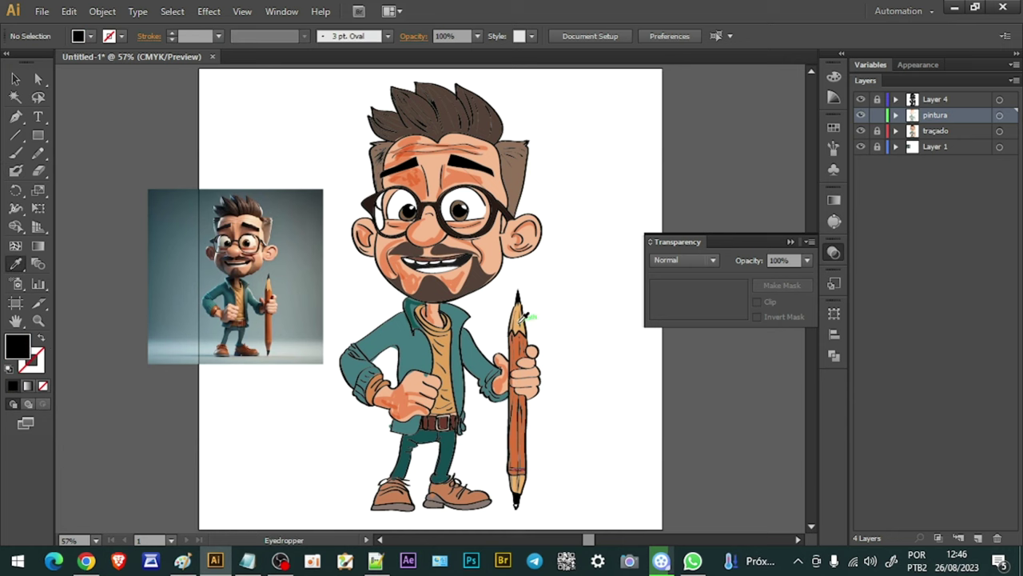
{"action": "left_click", "coordinate": [518, 368]}
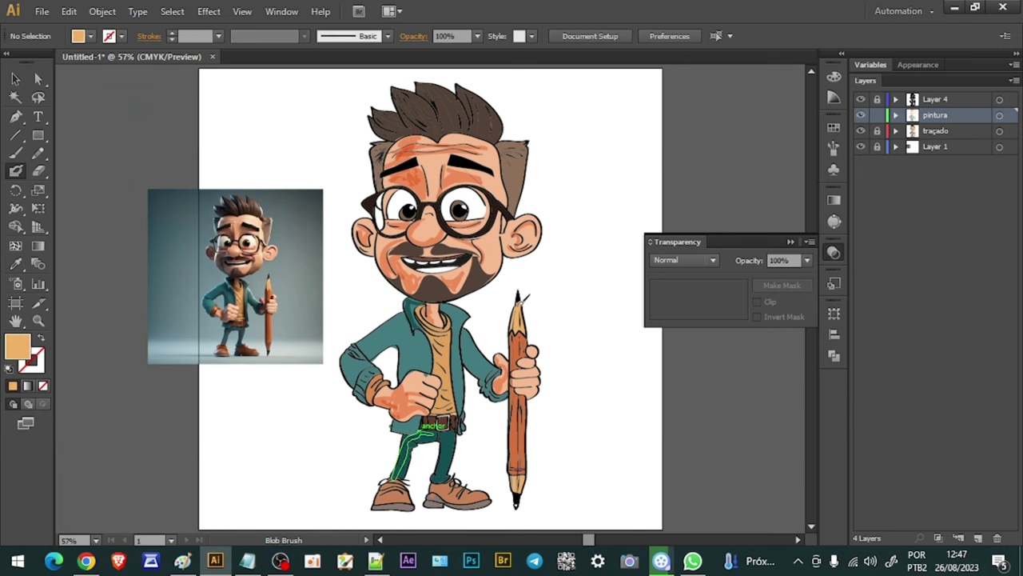
- Paint more orange and brown Blob Brush shading, including on the hair
{"action": "key", "text": "shift+x"}
{"action": "key", "text": "shift+b"}
{"action": "left_click", "coordinate": [240, 210]}
{"action": "key", "text": "shift+b"}
{"action": "key", "text": "shift+x"}
{"action": "key", "text": "i"}
{"action": "left_click", "coordinate": [515, 160]}
{"action": "key", "text": "shift+b"}
- Select all shading strokes, set them to Multiply and apply a Gaussian Blur
{"action": "key", "text": "v"}
{"action": "key", "text": "ctrl+a"}
{"action": "left_click", "coordinate": [713, 260]}
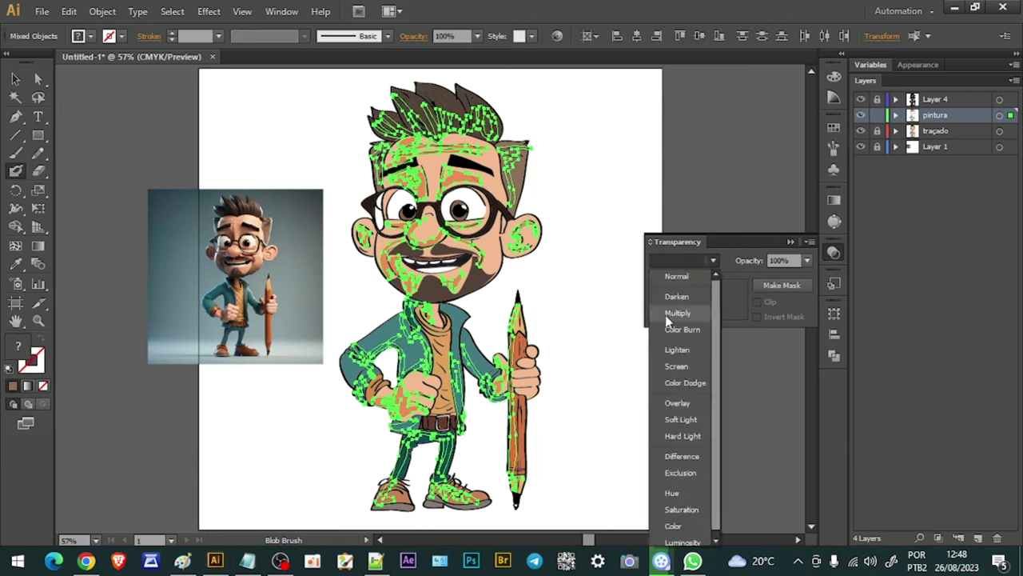
{"action": "left_click", "coordinate": [679, 306]}
{"action": "left_click", "coordinate": [209, 11]}
{"action": "left_click", "coordinate": [417, 264]}
{"action": "left_click", "coordinate": [833, 111]}
{"action": "left_click", "coordinate": [587, 472]}
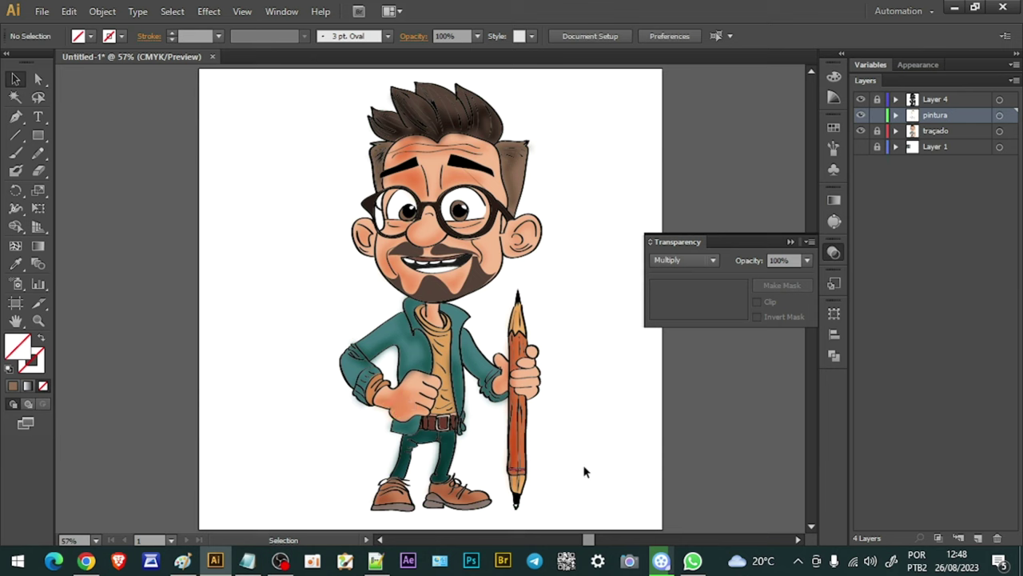
- Create a new highlights layer with white as the Blob Brush colour
{"action": "left_click", "coordinate": [790, 241]}
{"action": "key", "text": "ctrl+l"}
{"action": "left_click", "coordinate": [834, 76]}
{"action": "key", "text": "d"}
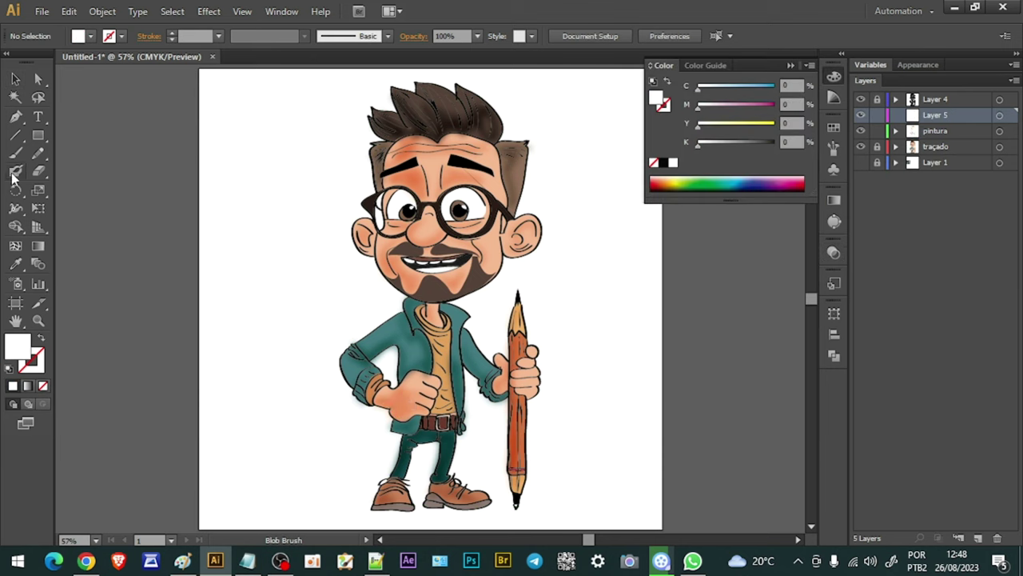
{"action": "key", "text": "shift+b"}
{"action": "key", "text": "slash"}
- Paint white highlights on the jacket, arm, pencil, fist, legs, shoe, forehead, nose and hair
{"action": "left_click_drag", "start_coordinate": [404, 304], "coordinate": [348, 352]}
{"action": "left_click_drag", "start_coordinate": [448, 308], "coordinate": [491, 368]}
{"action": "left_click_drag", "start_coordinate": [523, 304], "coordinate": [531, 352]}
{"action": "left_click_drag", "start_coordinate": [516, 400], "coordinate": [518, 488]}
{"action": "left_click_drag", "start_coordinate": [399, 384], "coordinate": [421, 404]}
{"action": "left_click_drag", "start_coordinate": [451, 436], "coordinate": [460, 480]}
{"action": "left_click_drag", "start_coordinate": [400, 484], "coordinate": [412, 500]}
{"action": "mouse_move", "coordinate": [436, 144]}
{"action": "left_mouse_down"}
{"action": "mouse_move", "coordinate": [438, 200]}
{"action": "mouse_move", "coordinate": [492, 140]}
{"action": "left_mouse_up"}
{"action": "left_click_drag", "start_coordinate": [504, 148], "coordinate": [520, 208]}
{"action": "left_click_drag", "start_coordinate": [400, 129], "coordinate": [382, 120]}
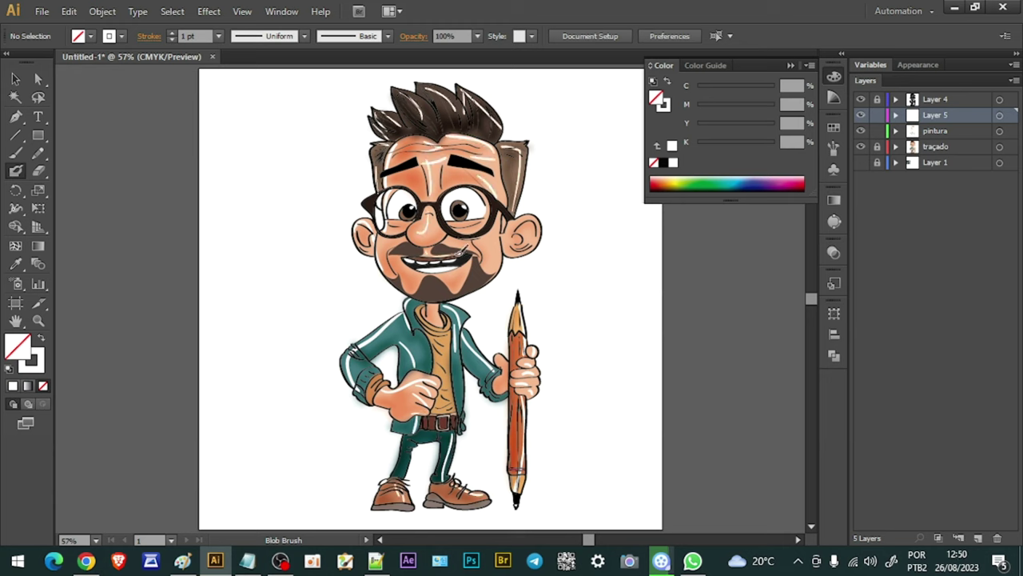
- Soften all the highlight strokes with a 30-pixel Gaussian Blur
{"action": "key", "text": "ctrl+a"}
{"action": "left_click", "coordinate": [209, 11]}
{"action": "left_click", "coordinate": [400, 263]}
{"action": "left_click", "coordinate": [755, 111]}
{"action": "key", "text": "Return"}
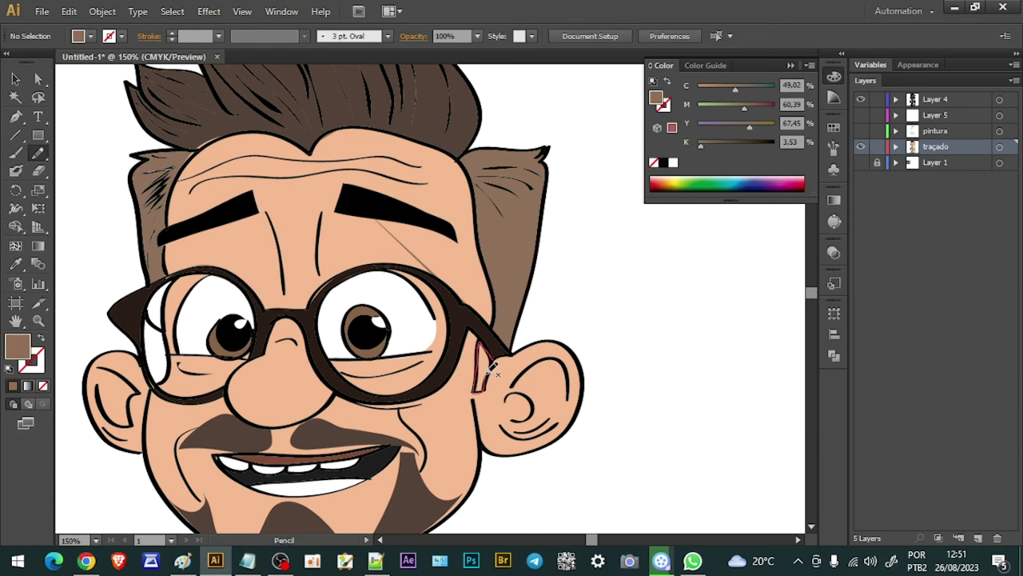
- Add a brown line on the glasses' rim, then paint a large tilted yellow shape behind the character
{"action": "left_click_drag", "start_coordinate": [170, 279], "coordinate": [155, 307]}
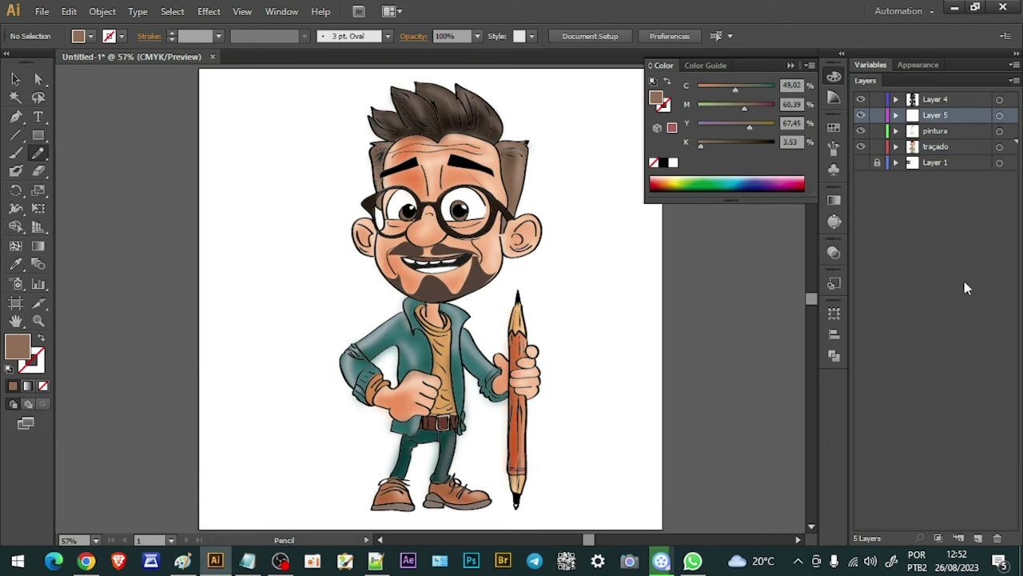
{"action": "double_click", "coordinate": [17, 346]}
{"action": "left_click", "coordinate": [640, 267]}
{"action": "key", "text": "n"}
{"action": "left_click_drag", "start_coordinate": [560, 93], "coordinate": [228, 232]}
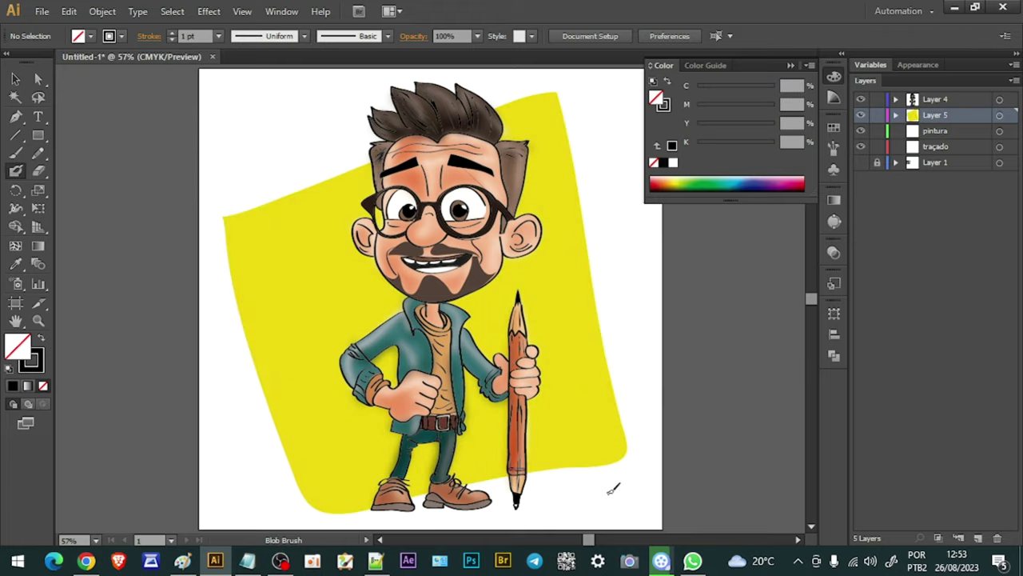